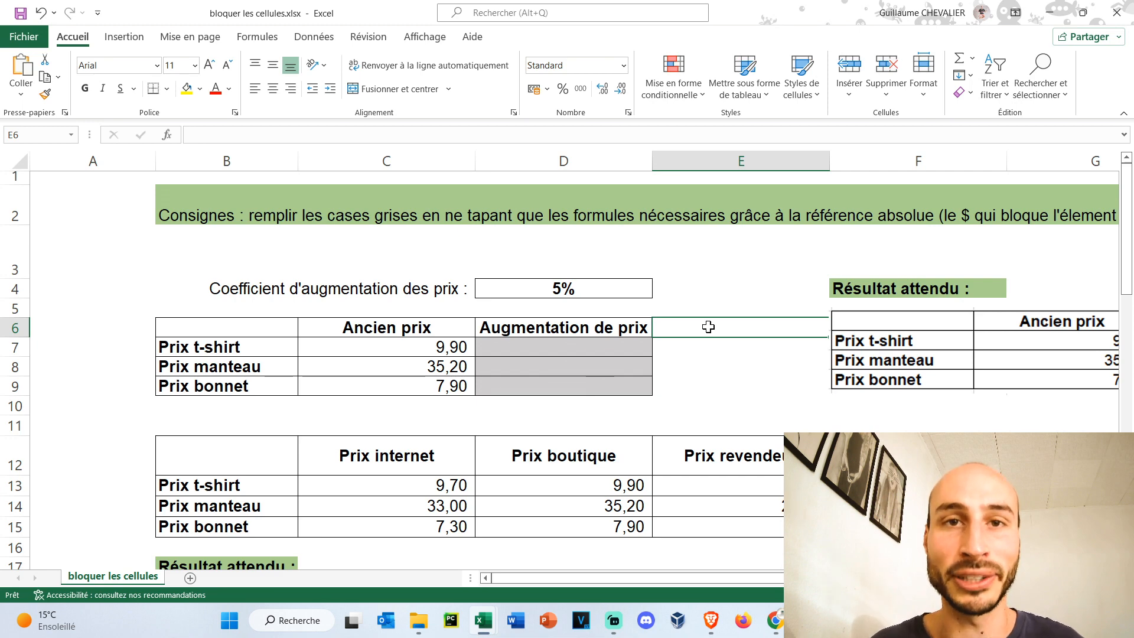
Step: Enter =C7*D4 in cell D7 for the t-shirt price increase and fill it down to D9
{"action": "left_click", "coordinate": [561, 346]}
{"action": "type", "text": "="}
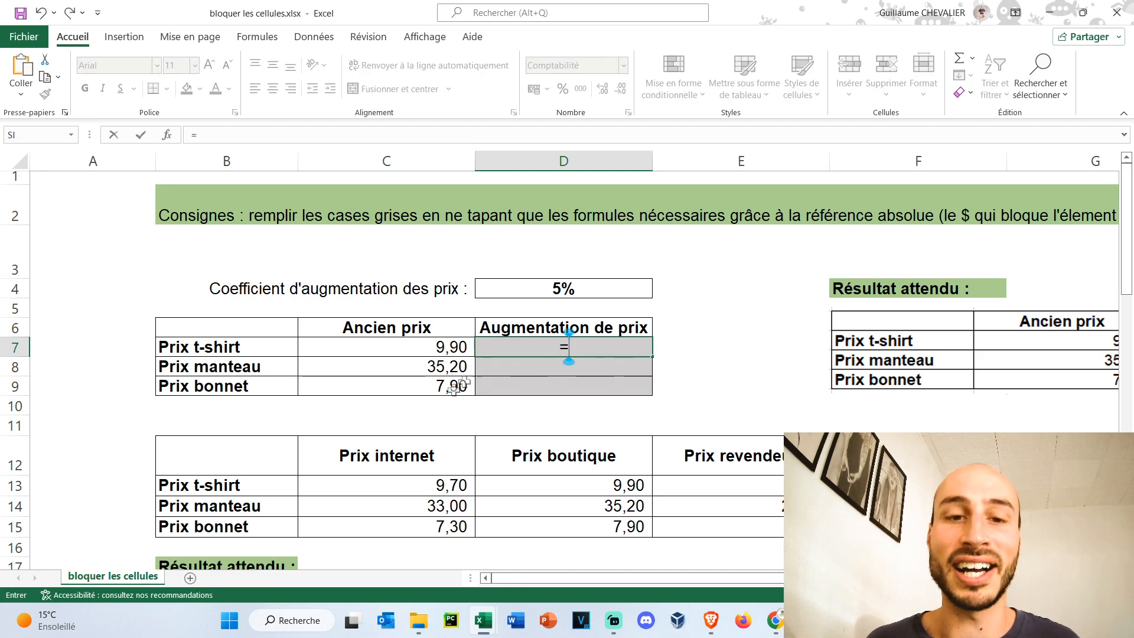
{"action": "left_click", "coordinate": [448, 347]}
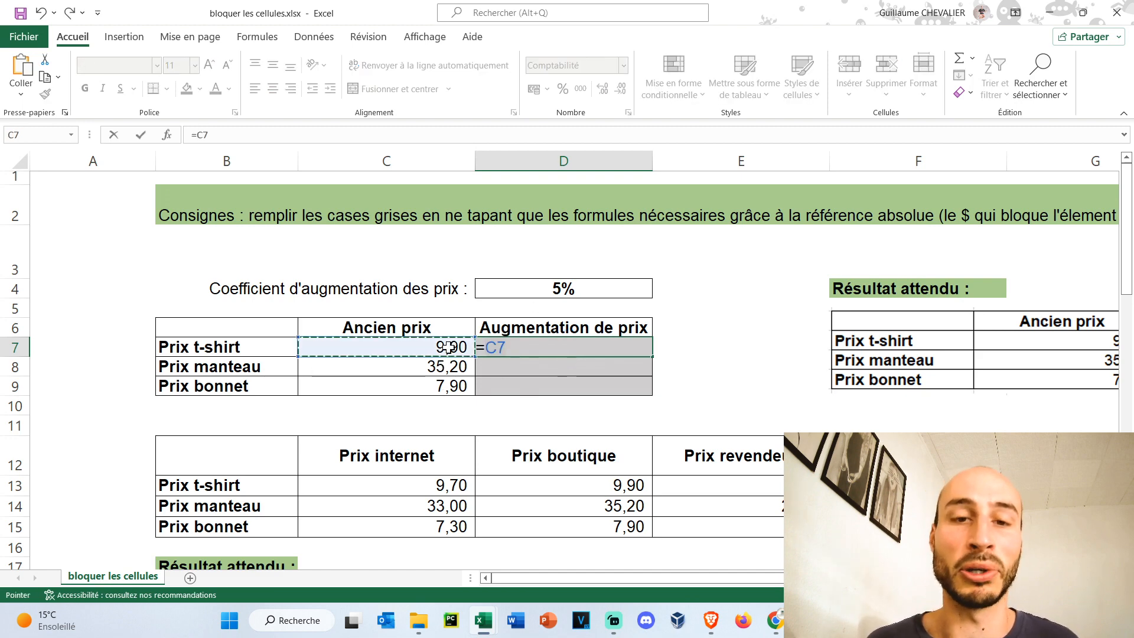
{"action": "type", "text": "*"}
{"action": "left_click", "coordinate": [566, 289]}
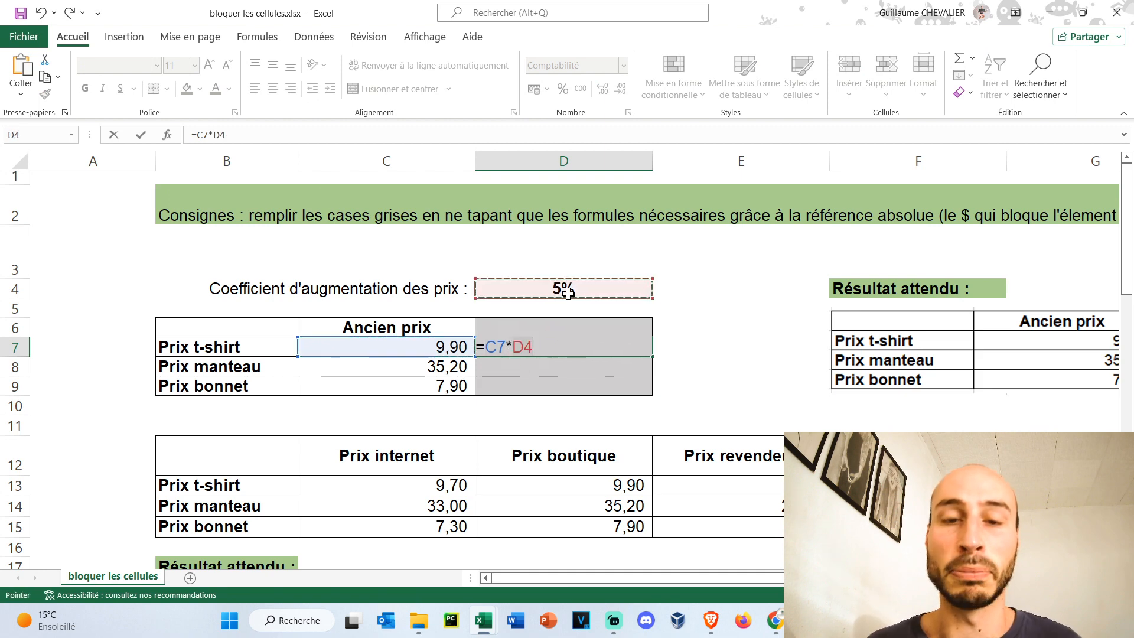
{"action": "key", "text": "Return"}
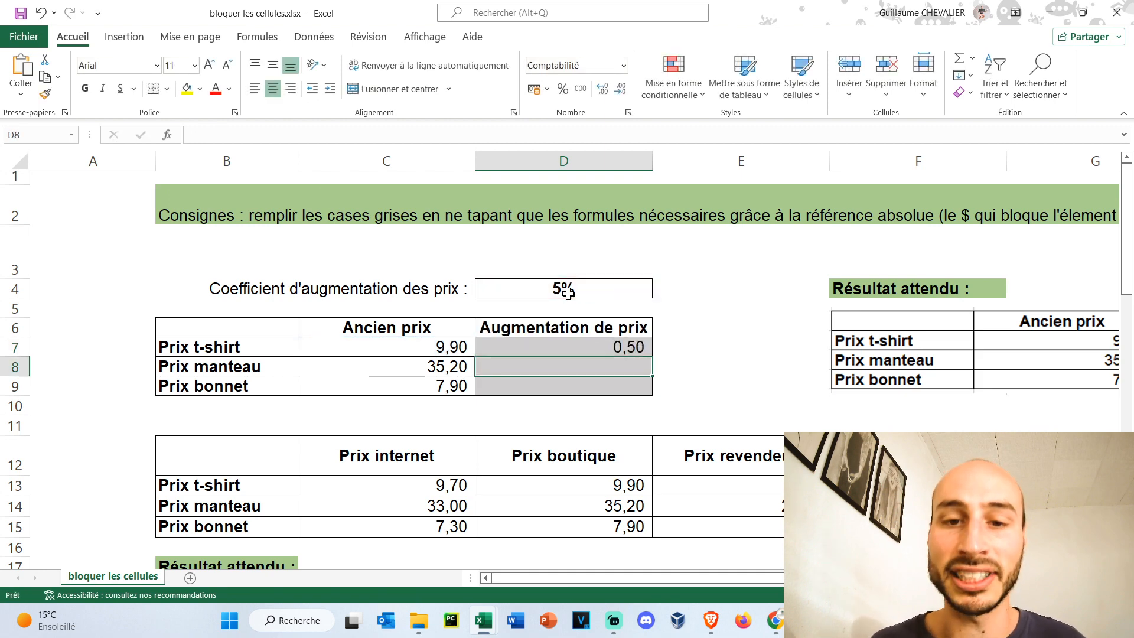
{"action": "left_click", "coordinate": [601, 341]}
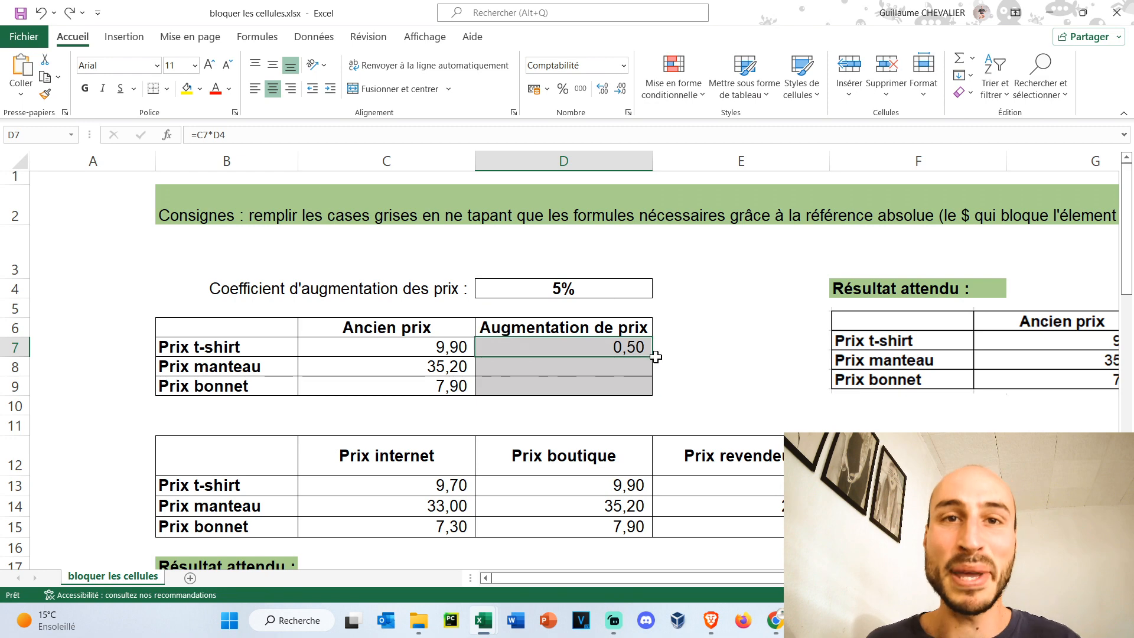
{"action": "left_click_drag", "start_coordinate": [650, 356], "coordinate": [652, 391]}
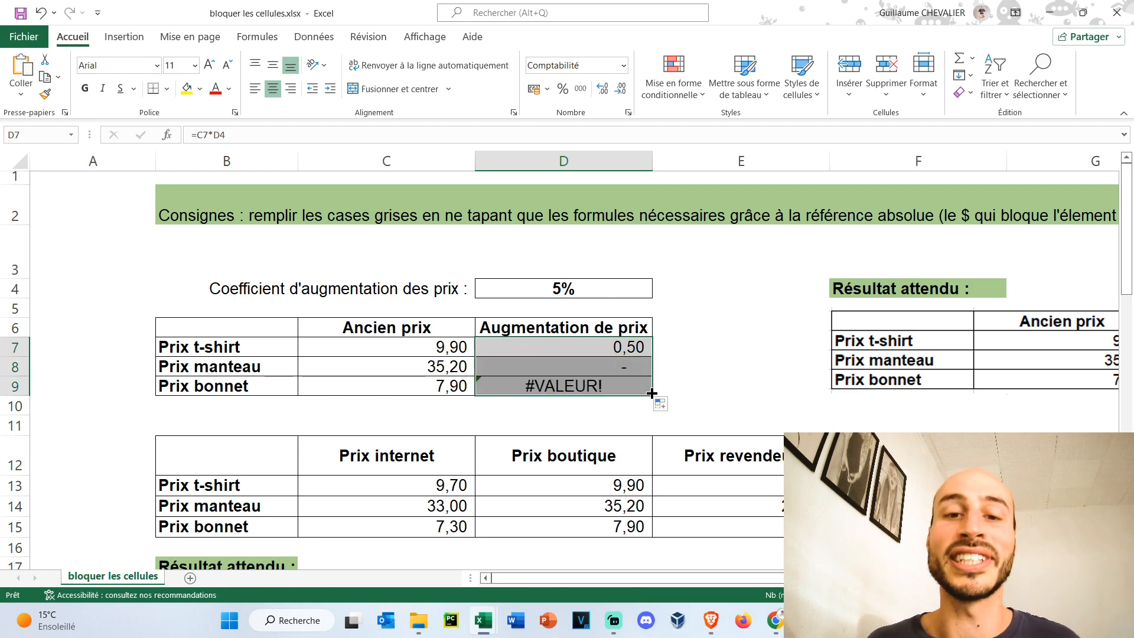
Step: Examine the cell references used by the formulas in D7 and D8
{"action": "left_click", "coordinate": [625, 352]}
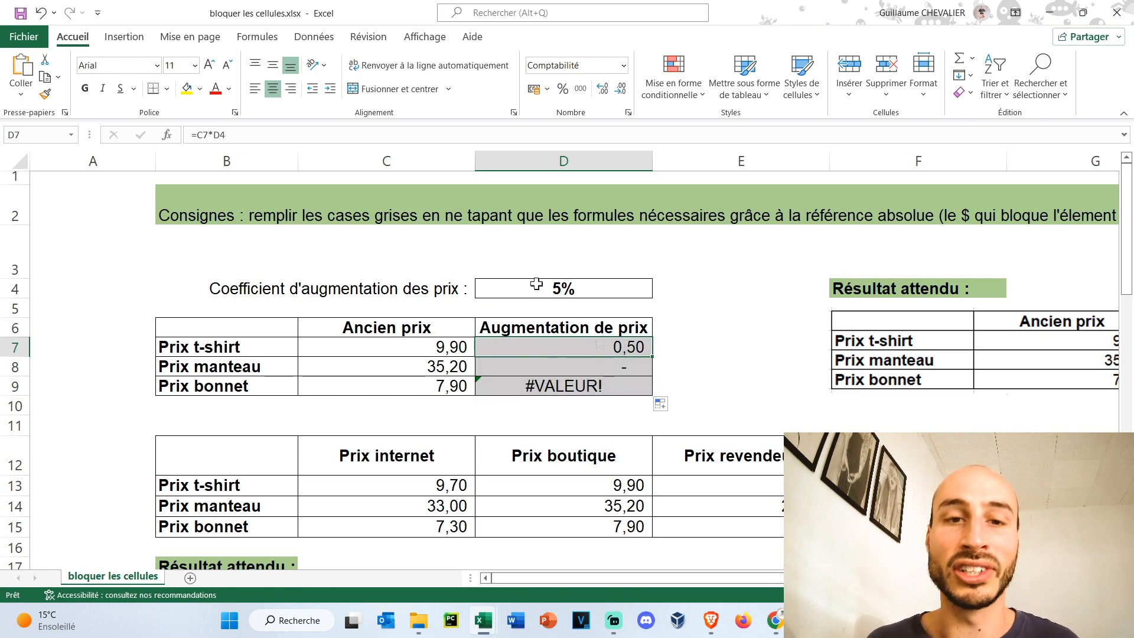
{"action": "left_click", "coordinate": [365, 136]}
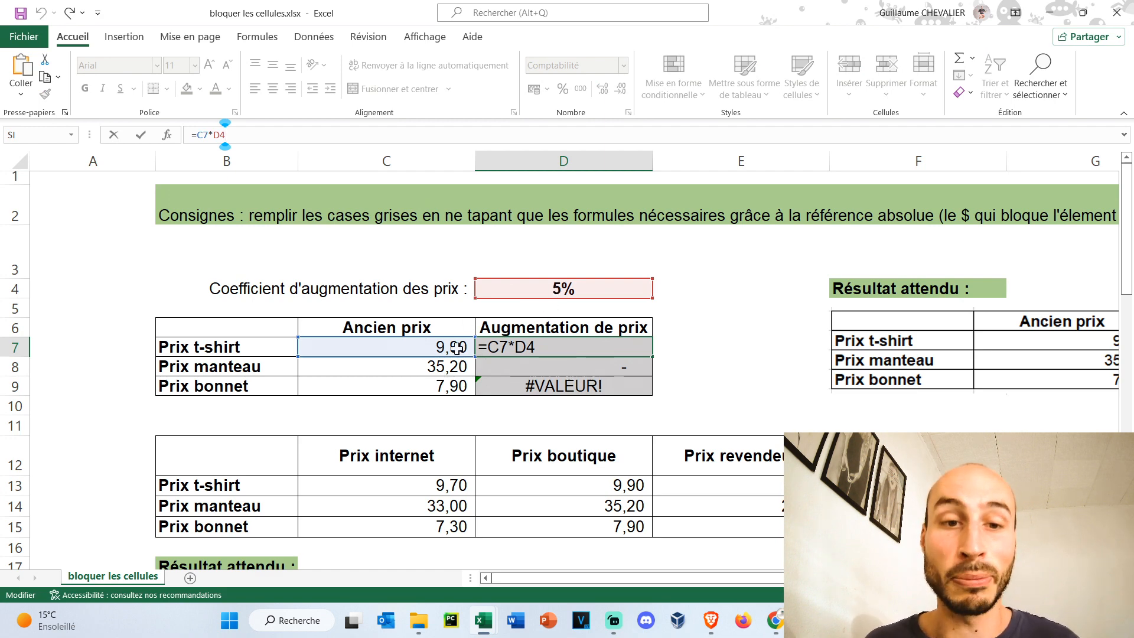
{"action": "key", "text": "ctrl+Return"}
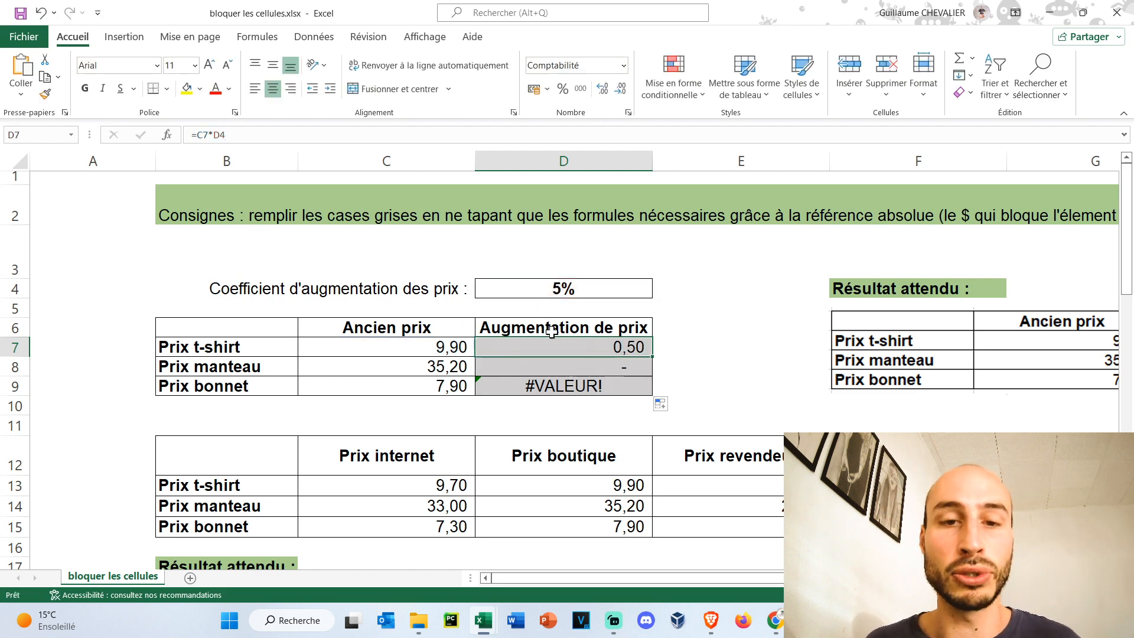
{"action": "double_click", "coordinate": [583, 363]}
{"action": "key", "text": "ctrl+Return"}
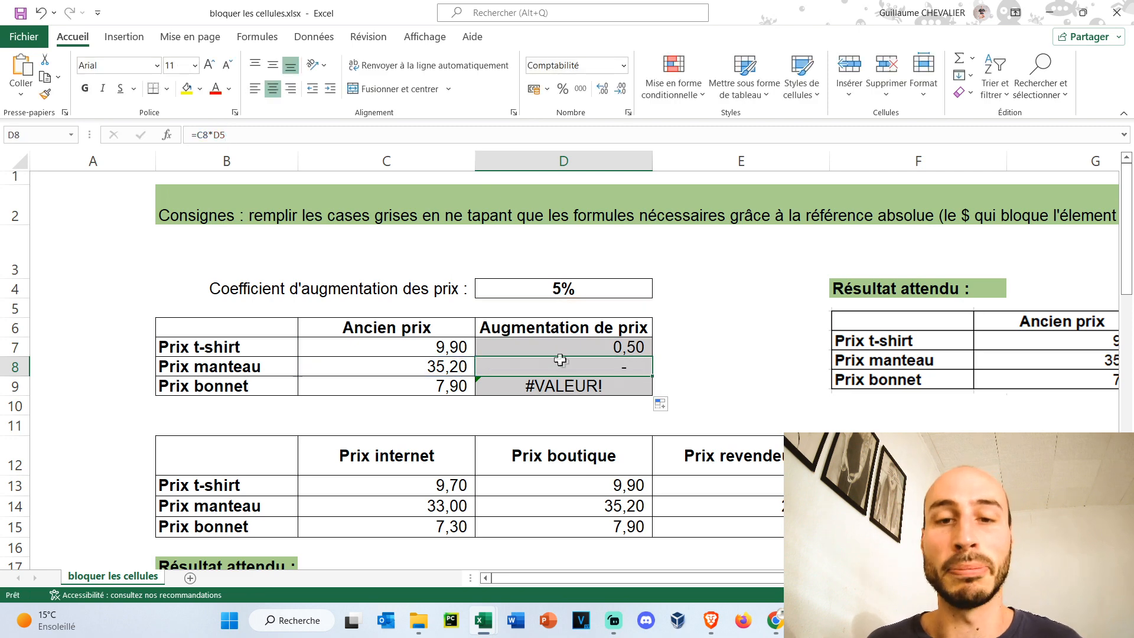
Step: Change the formula in D7 to =C7*$D$4 so the coefficient reference is absolute
{"action": "left_click", "coordinate": [582, 343]}
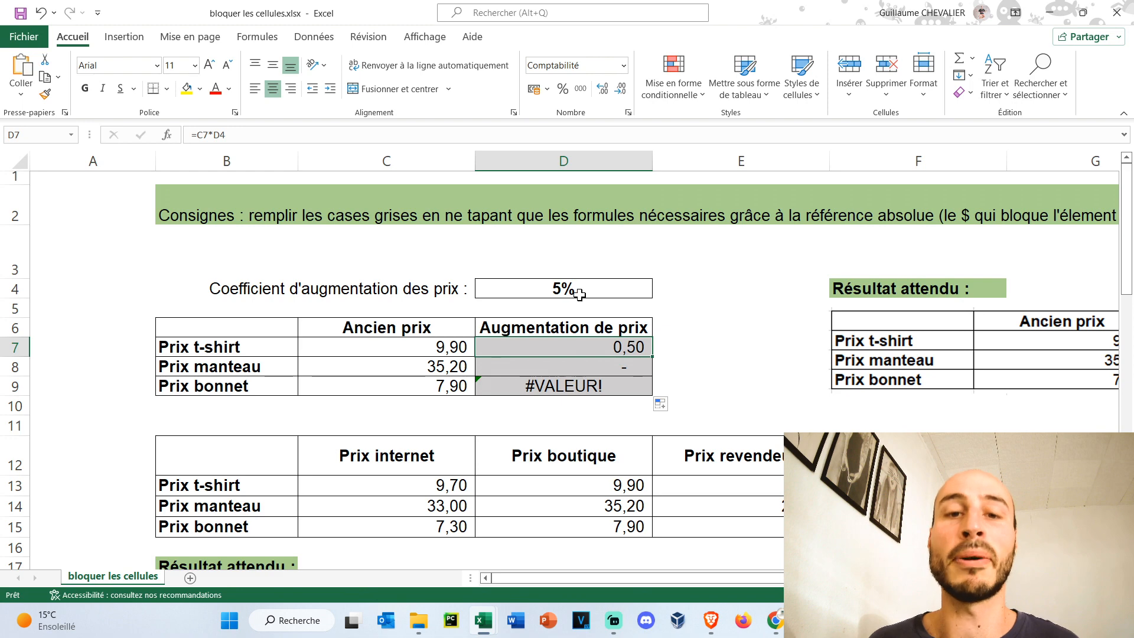
{"action": "left_click", "coordinate": [274, 133]}
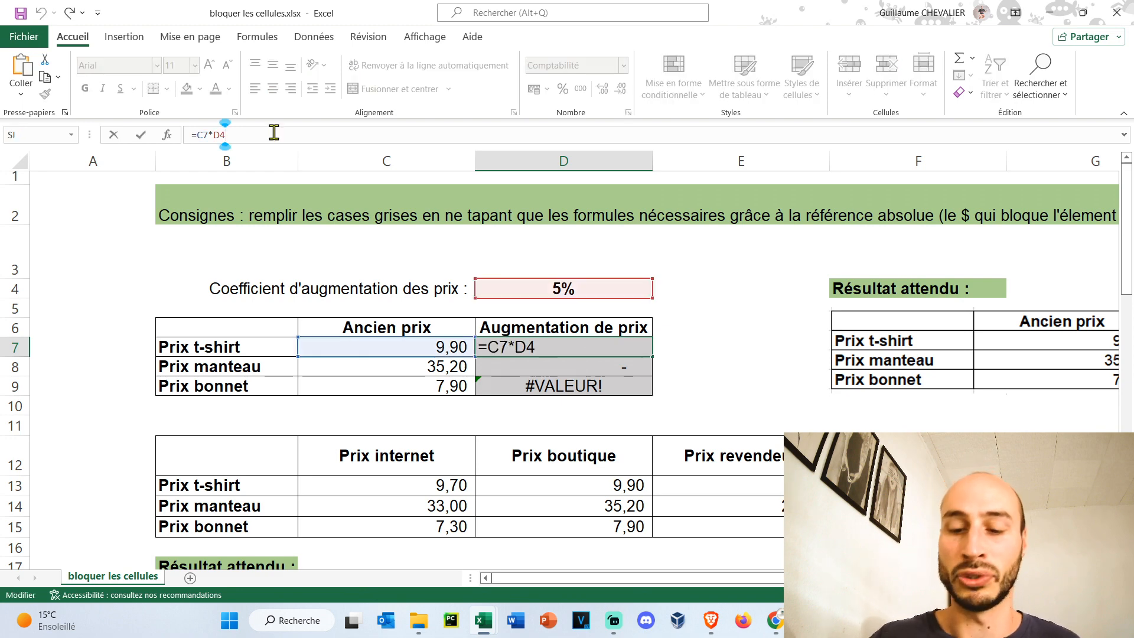
{"action": "key", "text": "BackSpace"}
{"action": "key", "text": "BackSpace"}
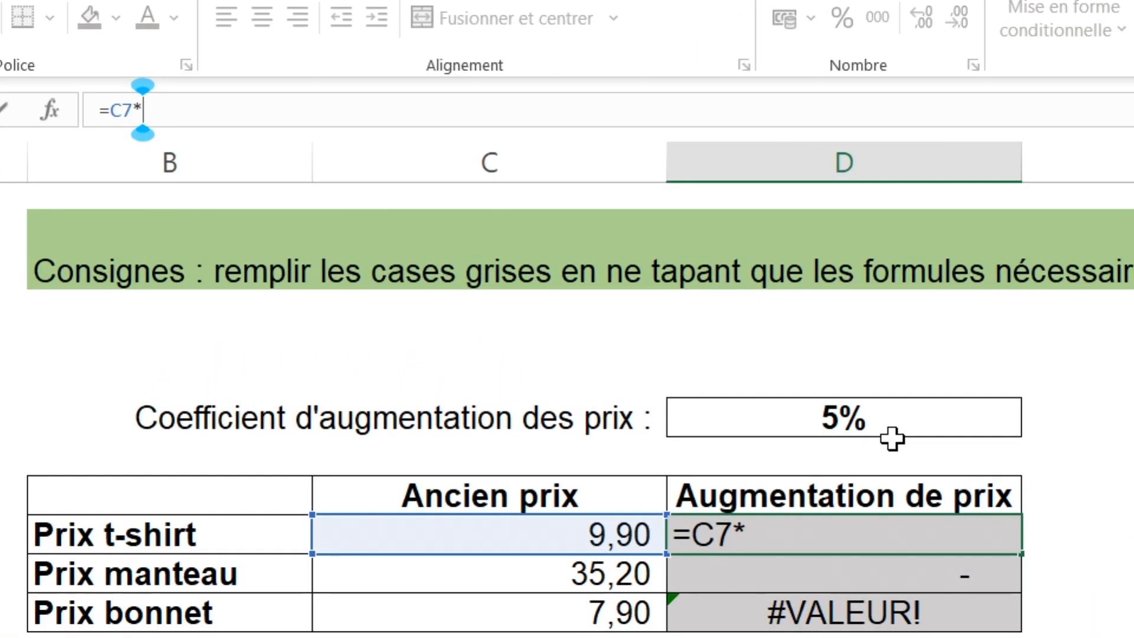
{"action": "type", "text": "$"}
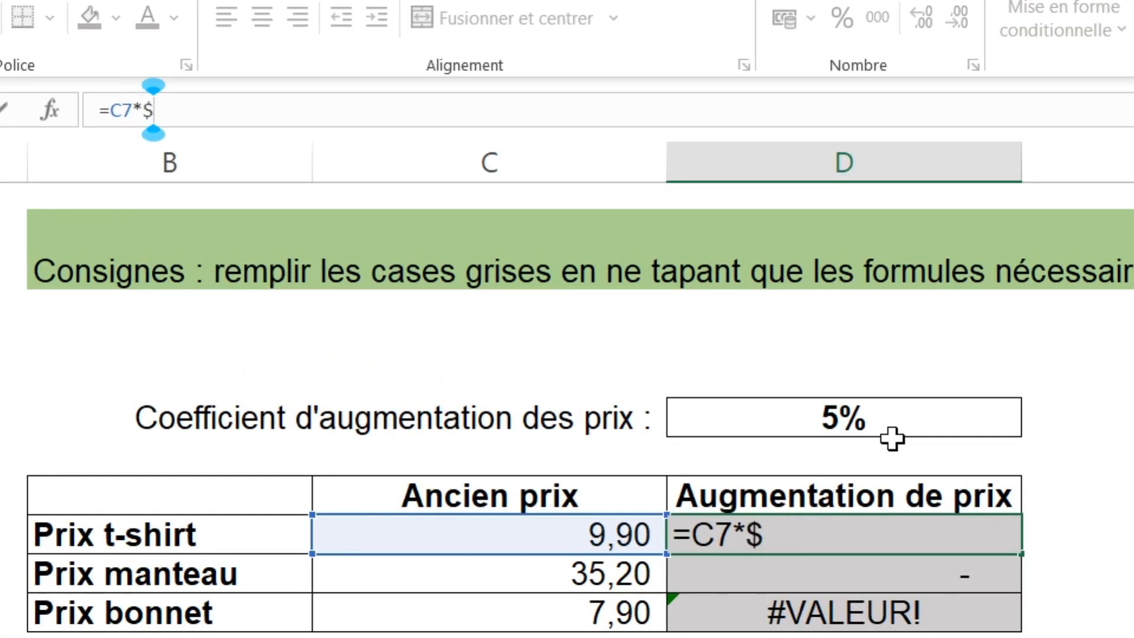
{"action": "type", "text": "D"}
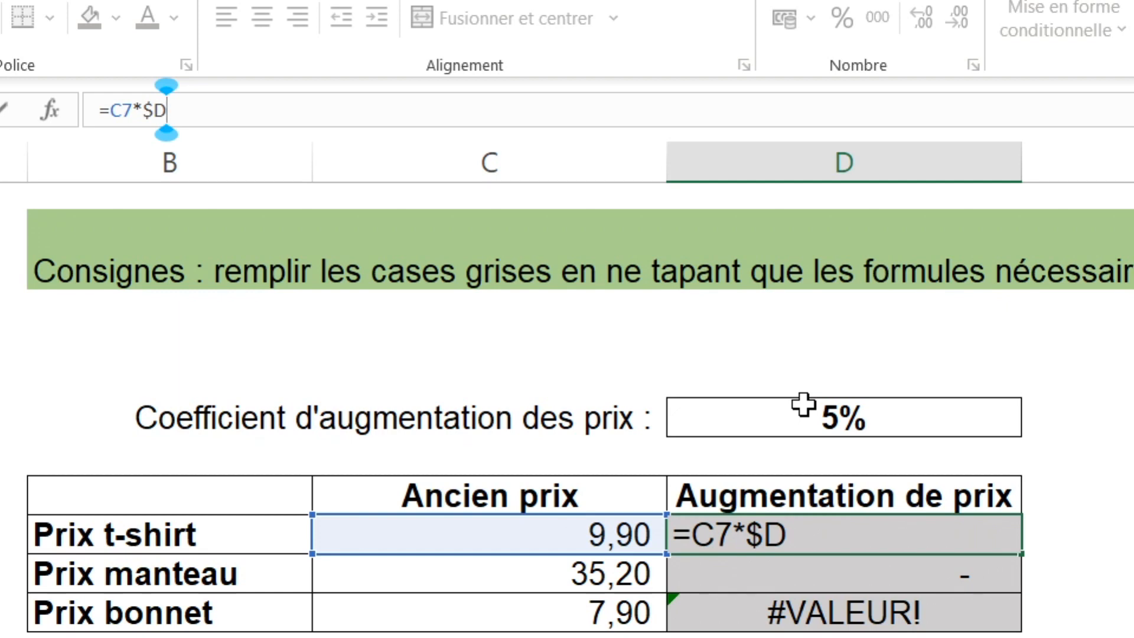
{"action": "type", "text": "$"}
{"action": "type", "text": "5"}
{"action": "key", "text": "Return"}
Step: Check the t-shirt formula in D7 and fill it down to D9
{"action": "left_click", "coordinate": [850, 537]}
{"action": "left_click", "coordinate": [187, 110]}
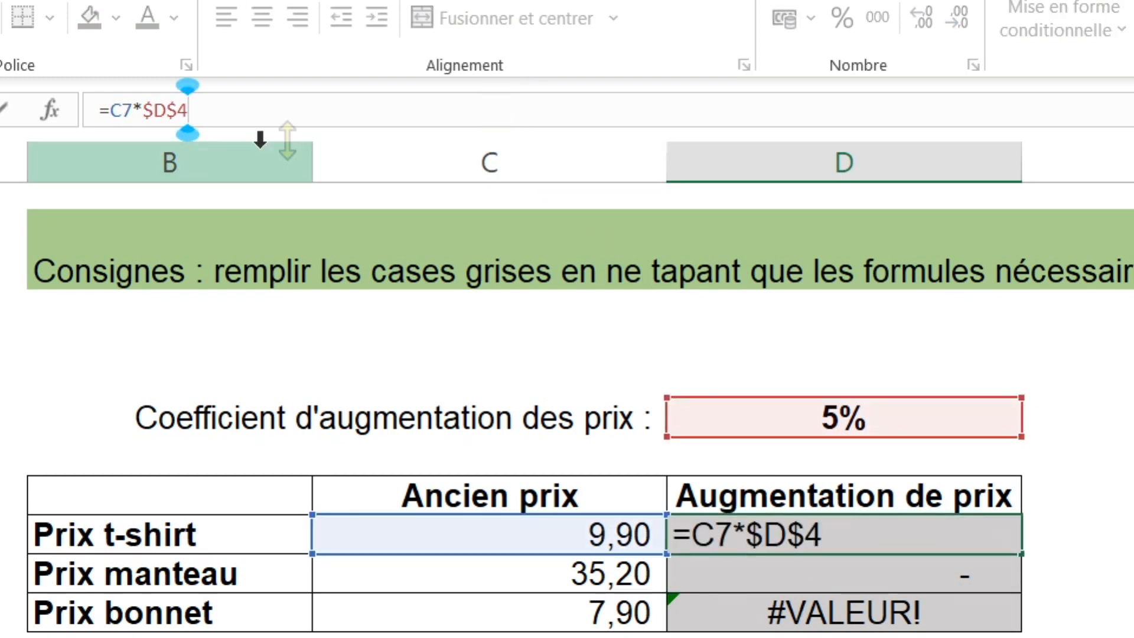
{"action": "key", "text": "Escape"}
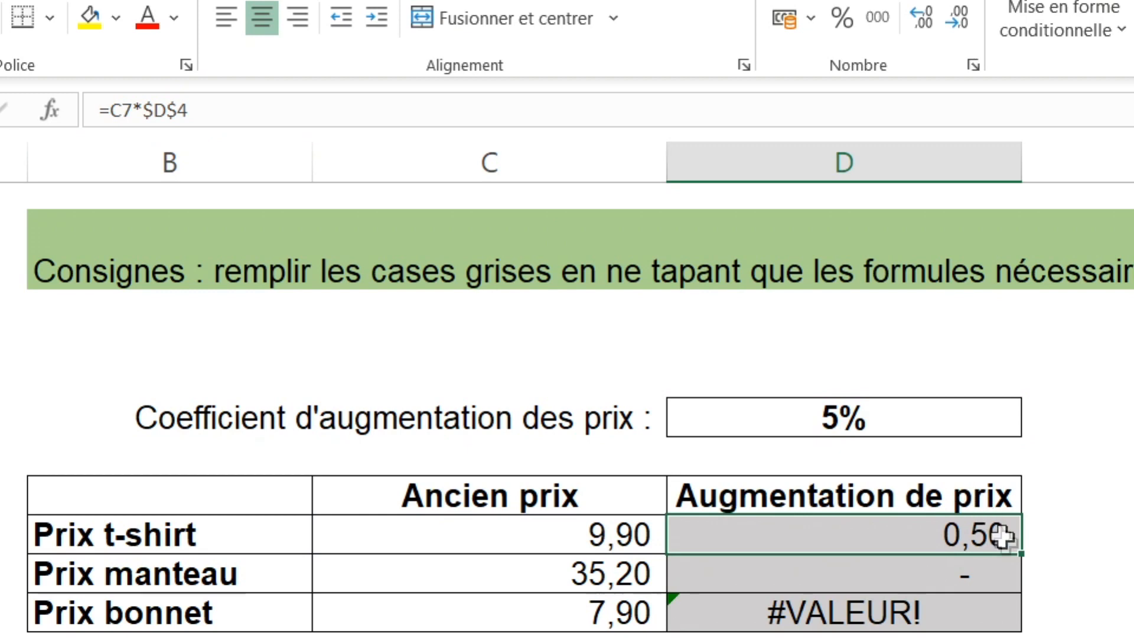
{"action": "left_click_drag", "start_coordinate": [1022, 555], "coordinate": [1004, 614]}
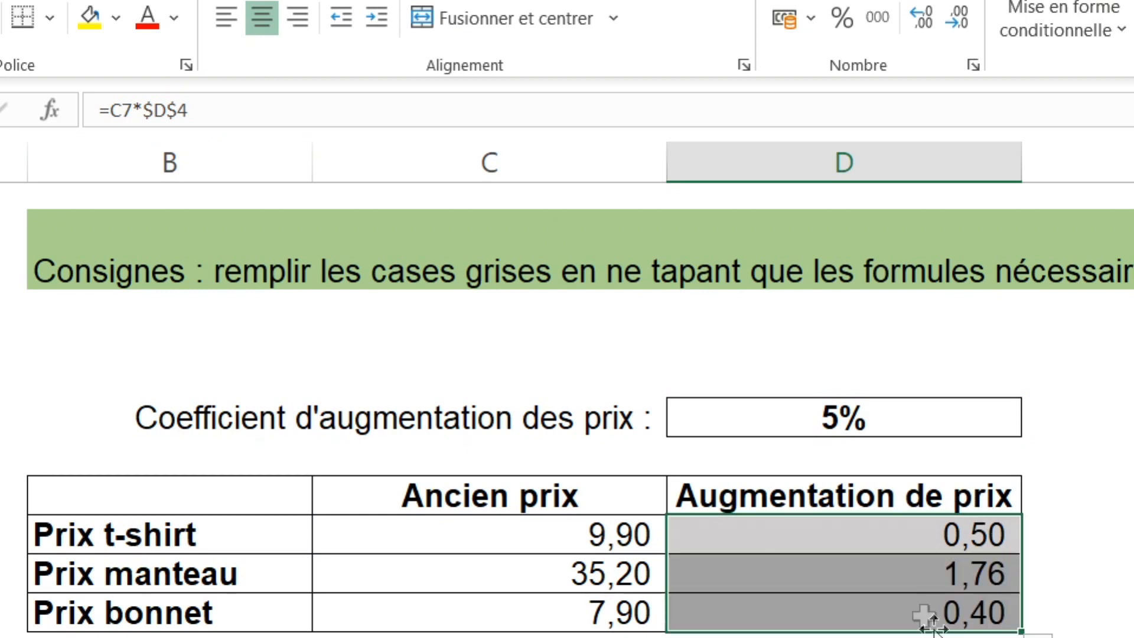
Step: Check the cell references in the copied formulas for the coat (D8) and the hat (D9)
{"action": "left_click", "coordinate": [952, 569]}
{"action": "left_click", "coordinate": [435, 111]}
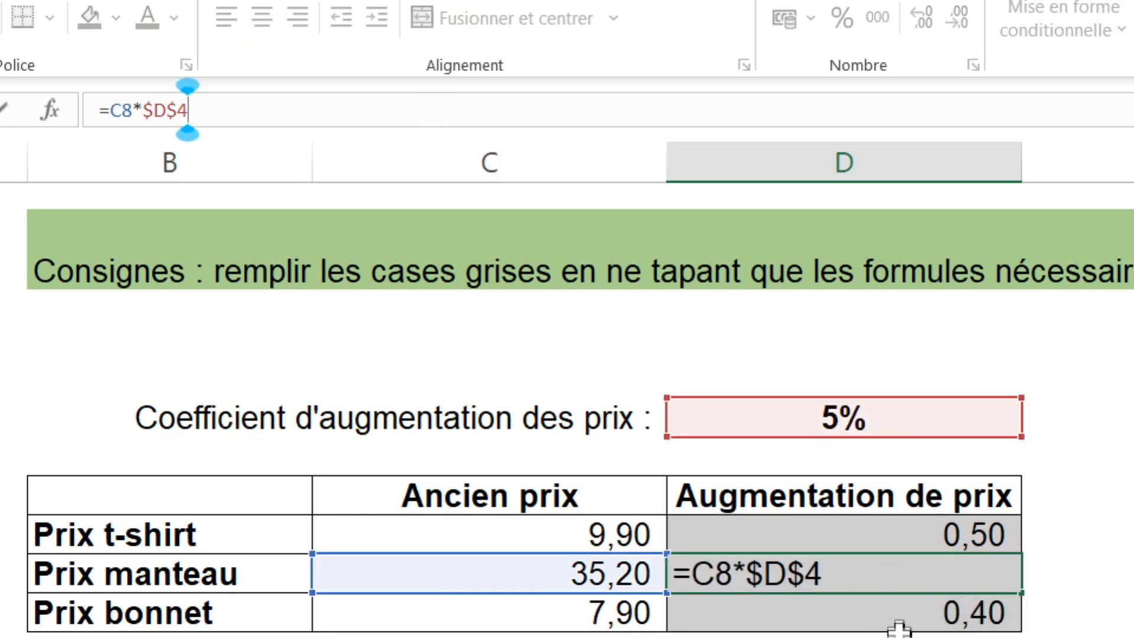
{"action": "key", "text": "Escape"}
{"action": "left_click", "coordinate": [915, 602]}
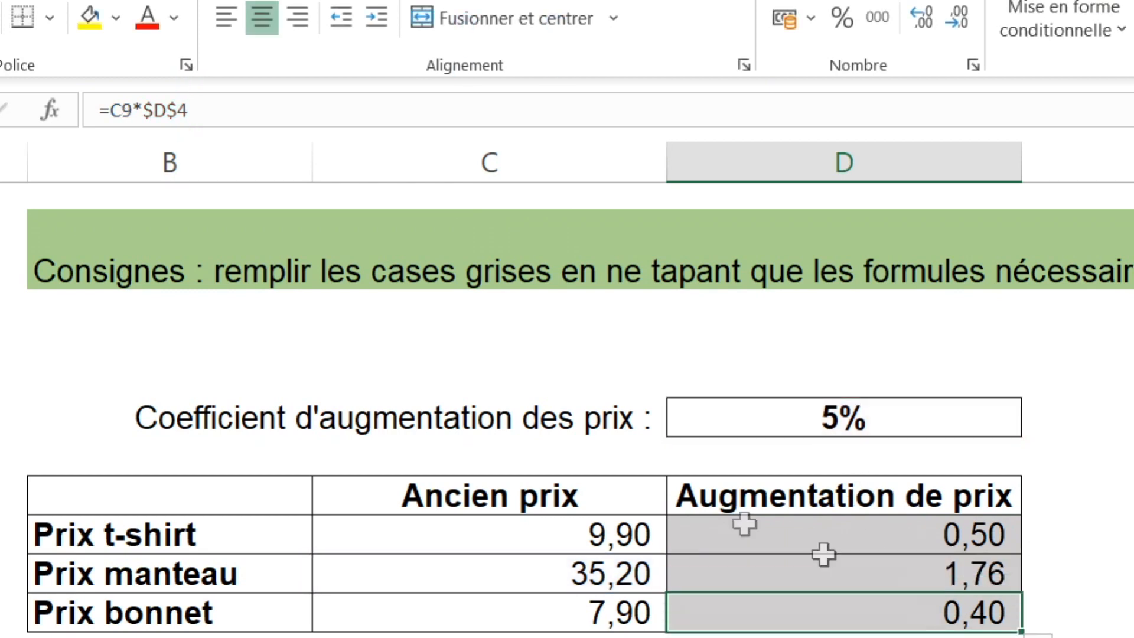
Step: Replace the coefficient reference in D7 by picking D4 again, toggle it to $D$4, and fill the formula down to D9
{"action": "left_click", "coordinate": [650, 118]}
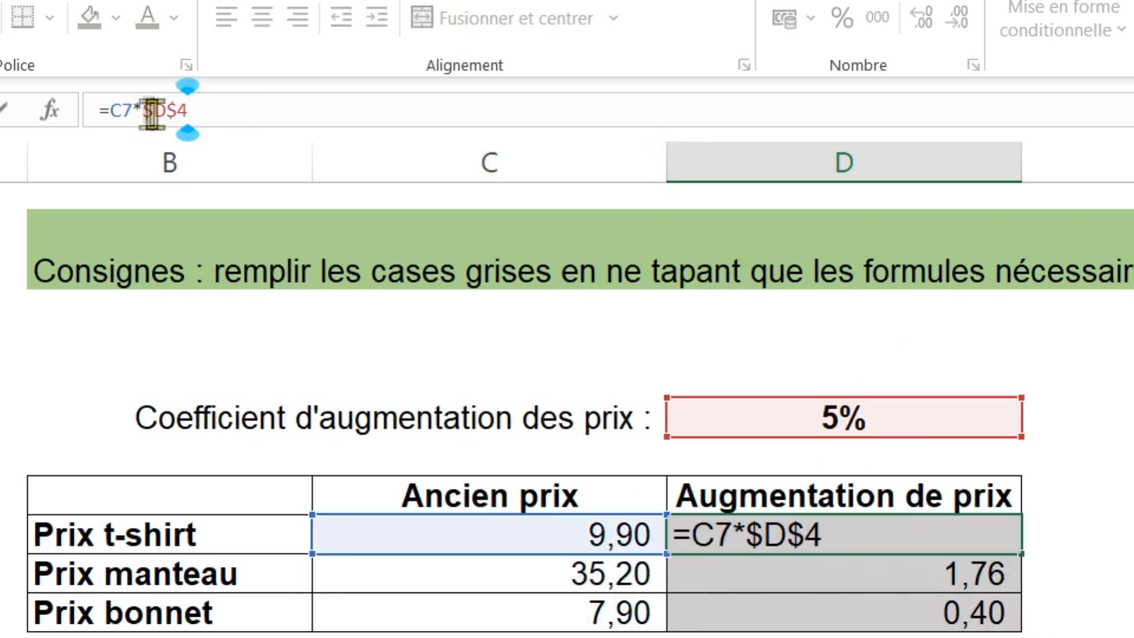
{"action": "double_click", "coordinate": [147, 113]}
{"action": "key", "text": "BackSpace"}
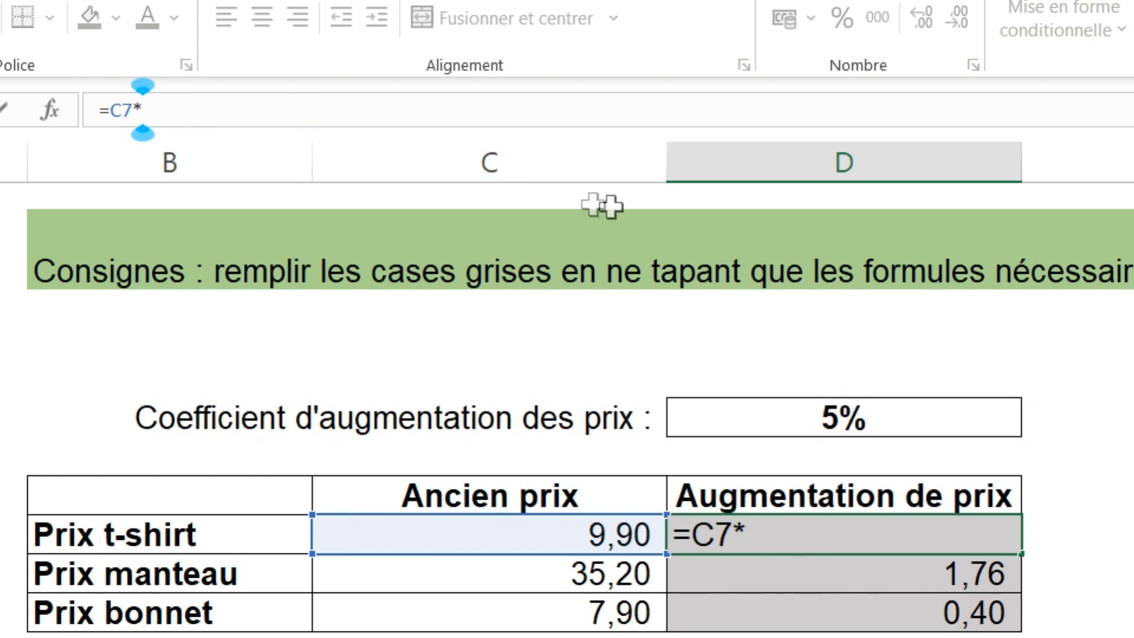
{"action": "left_click", "coordinate": [827, 419]}
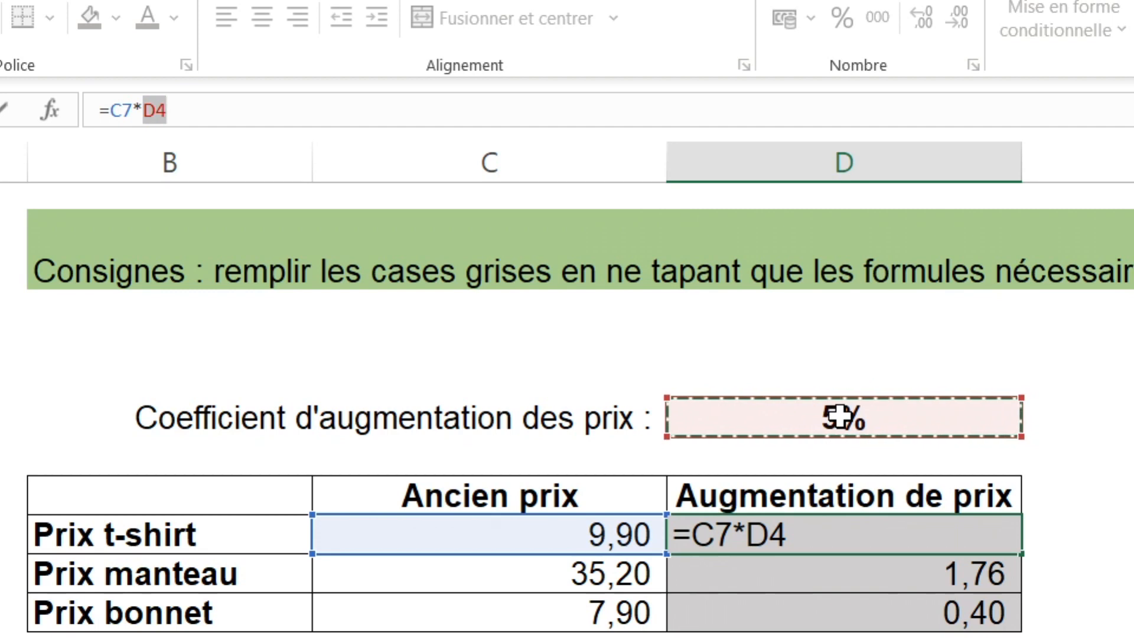
{"action": "key", "text": "F4"}
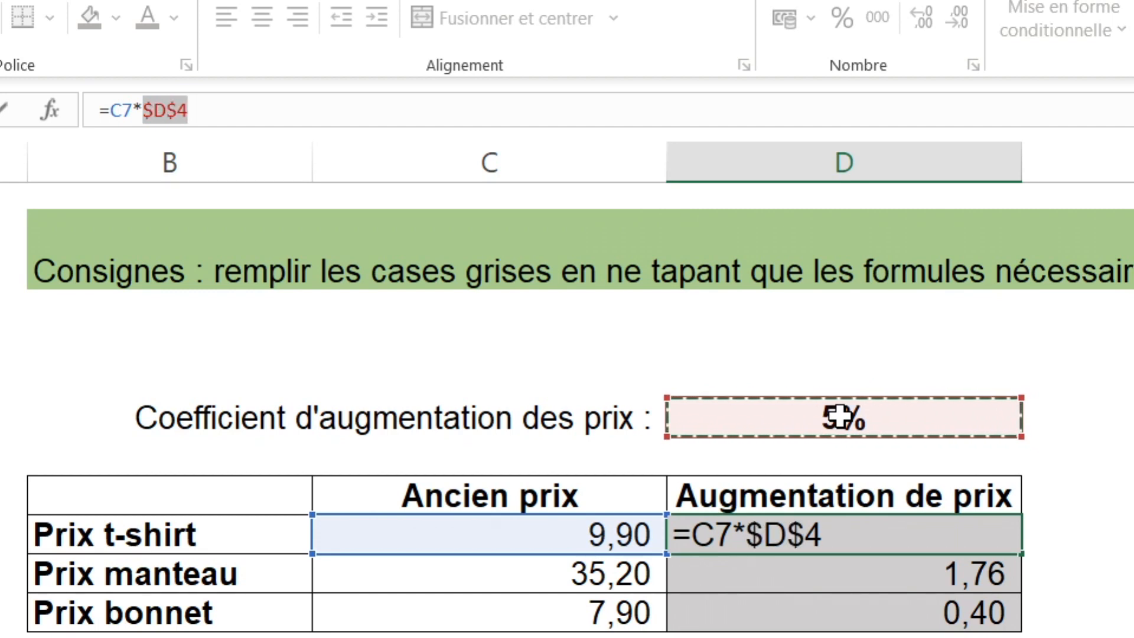
{"action": "key", "text": "Return"}
{"action": "left_click_drag", "start_coordinate": [844, 534], "coordinate": [1012, 611]}
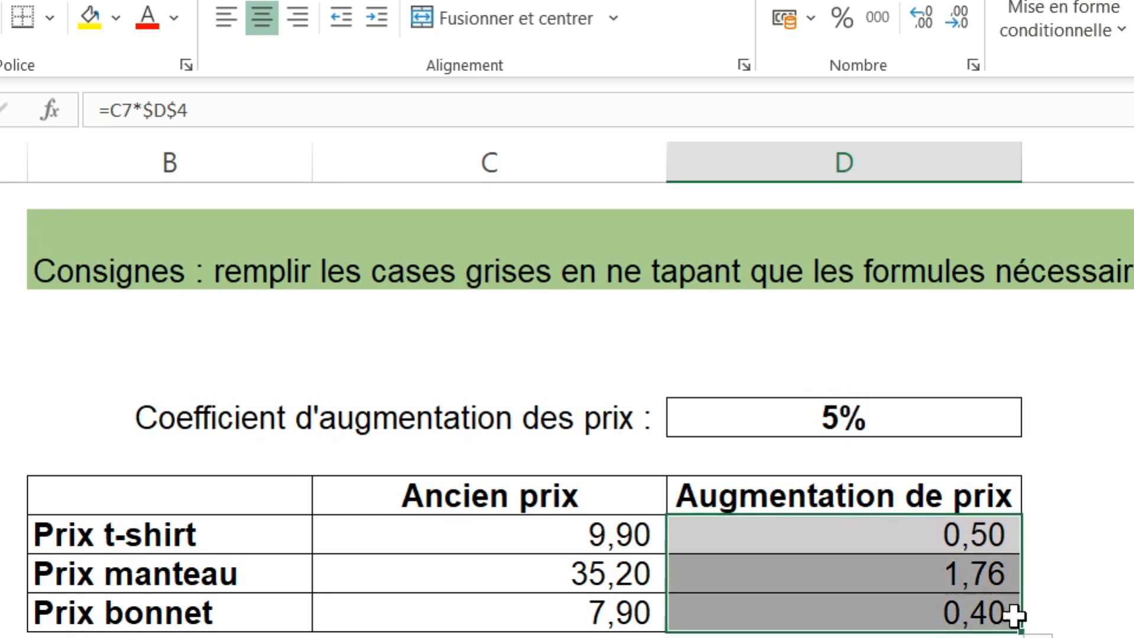
Step: Restore the relative reference in D7 by setting its formula to =C7*D4 and fill it down to D9
{"action": "left_click", "coordinate": [968, 535]}
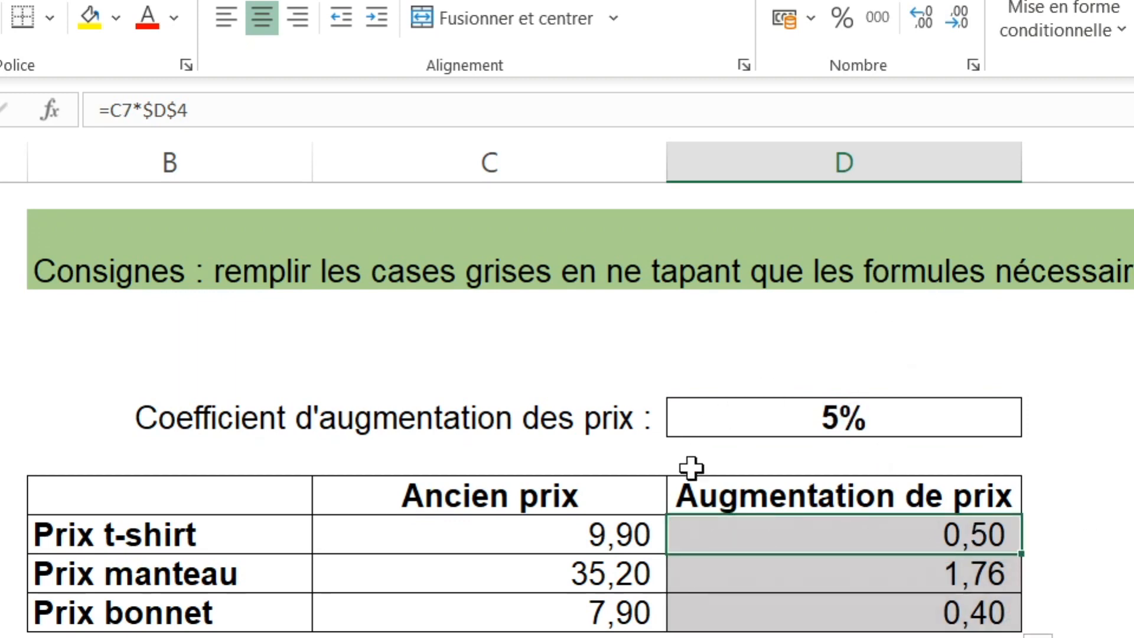
{"action": "left_click", "coordinate": [550, 102]}
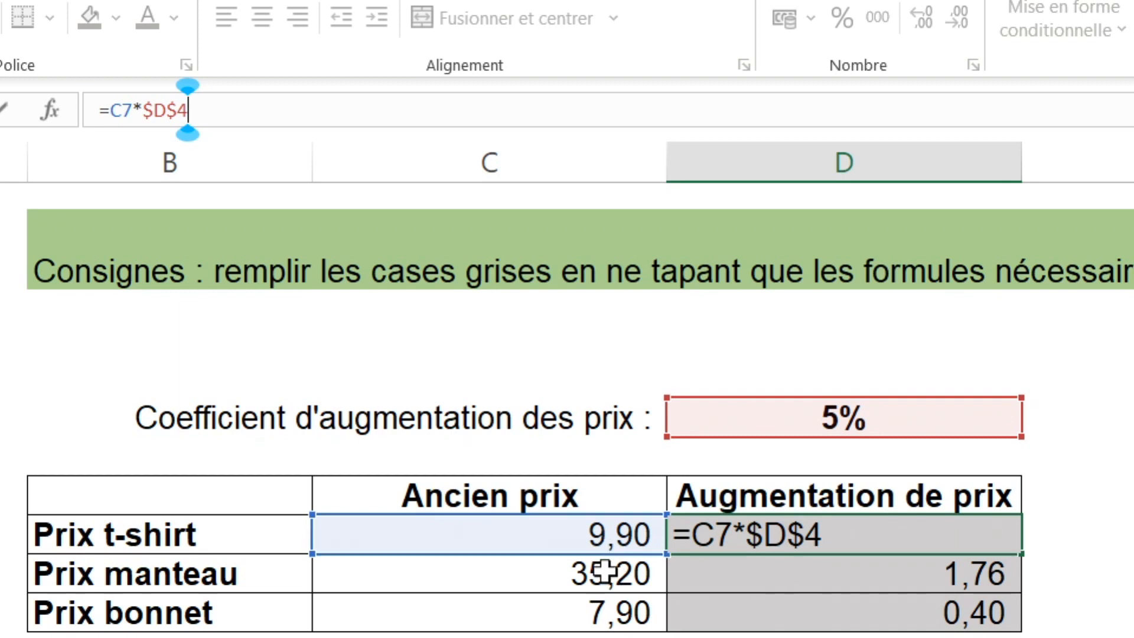
{"action": "key", "text": "BackSpace"}
{"action": "key", "text": "BackSpace"}
{"action": "key", "text": "BackSpace"}
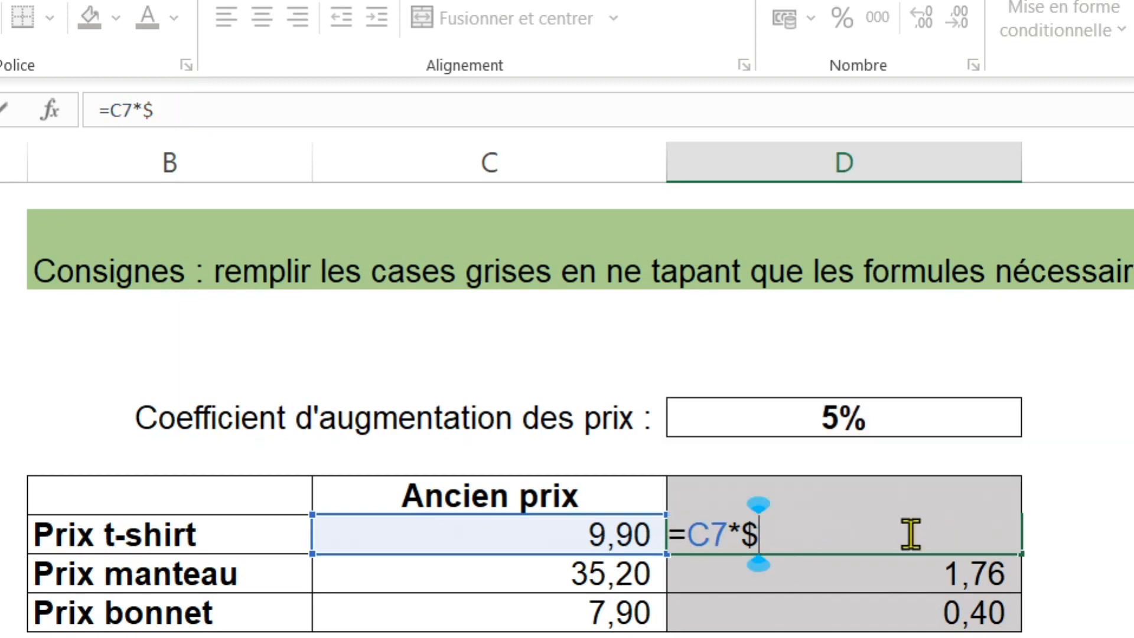
{"action": "key", "text": "BackSpace"}
{"action": "type", "text": "D4"}
{"action": "key", "text": "Return"}
{"action": "left_click", "coordinate": [911, 534]}
{"action": "left_click_drag", "start_coordinate": [1021, 554], "coordinate": [1017, 629]}
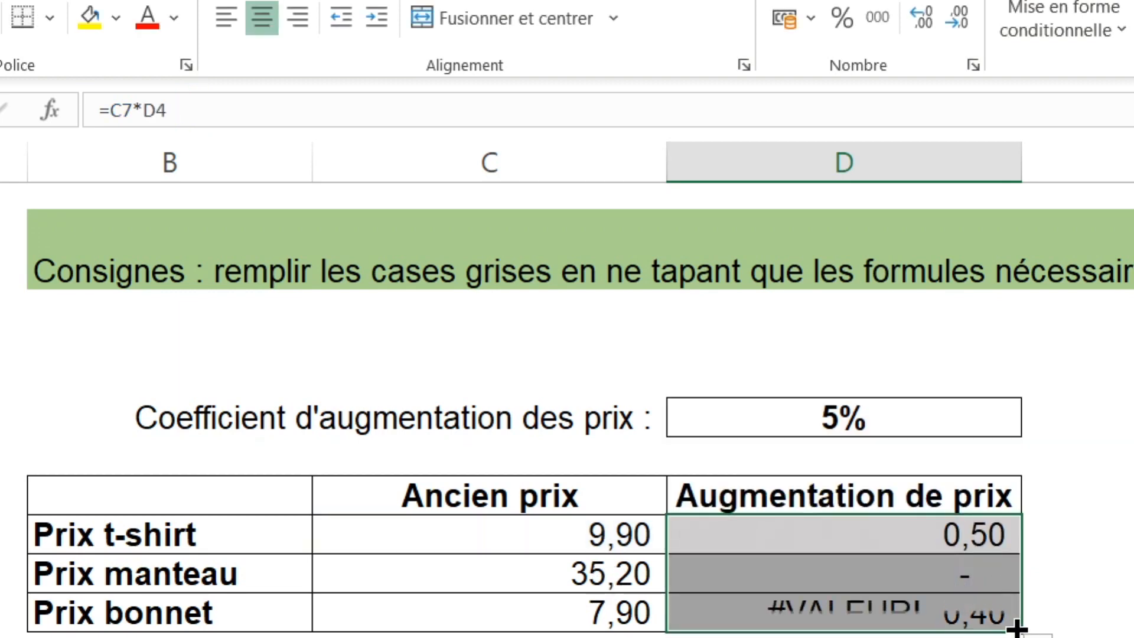
Step: Examine which cells the relative formulas in D7, D8 and D9 refer to
{"action": "double_click", "coordinate": [916, 540]}
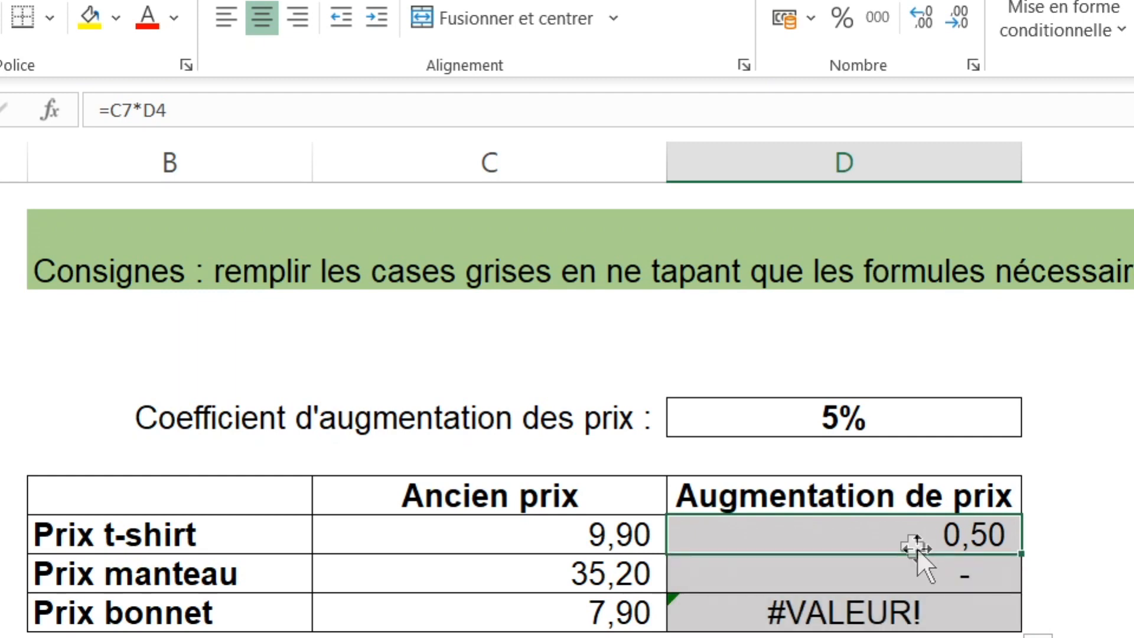
{"action": "key", "text": "Return"}
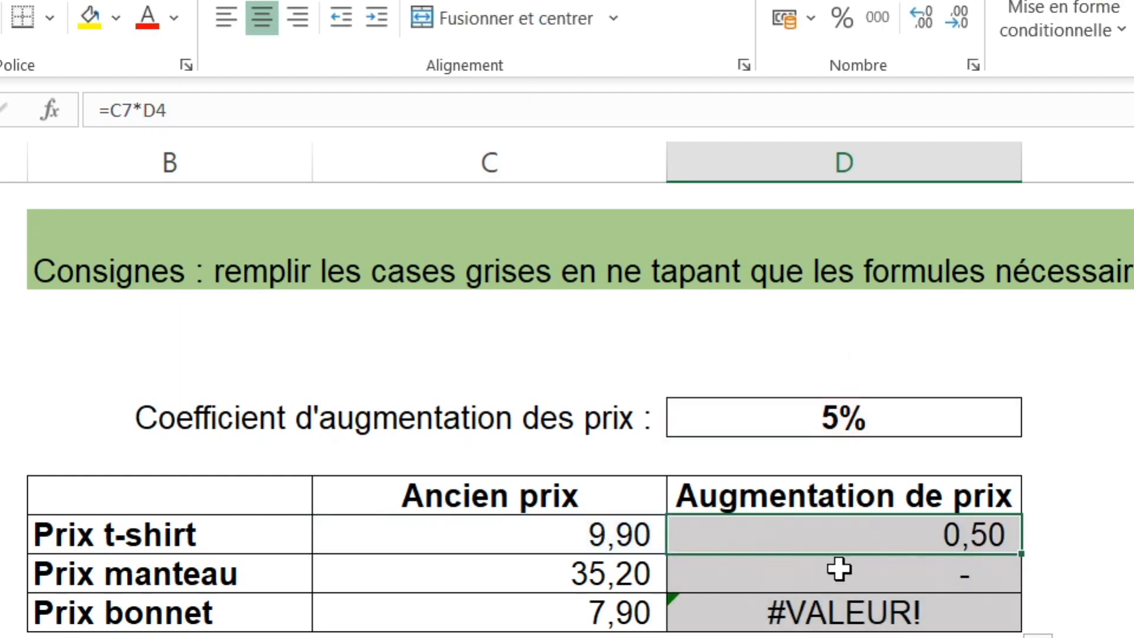
{"action": "key", "text": "F2"}
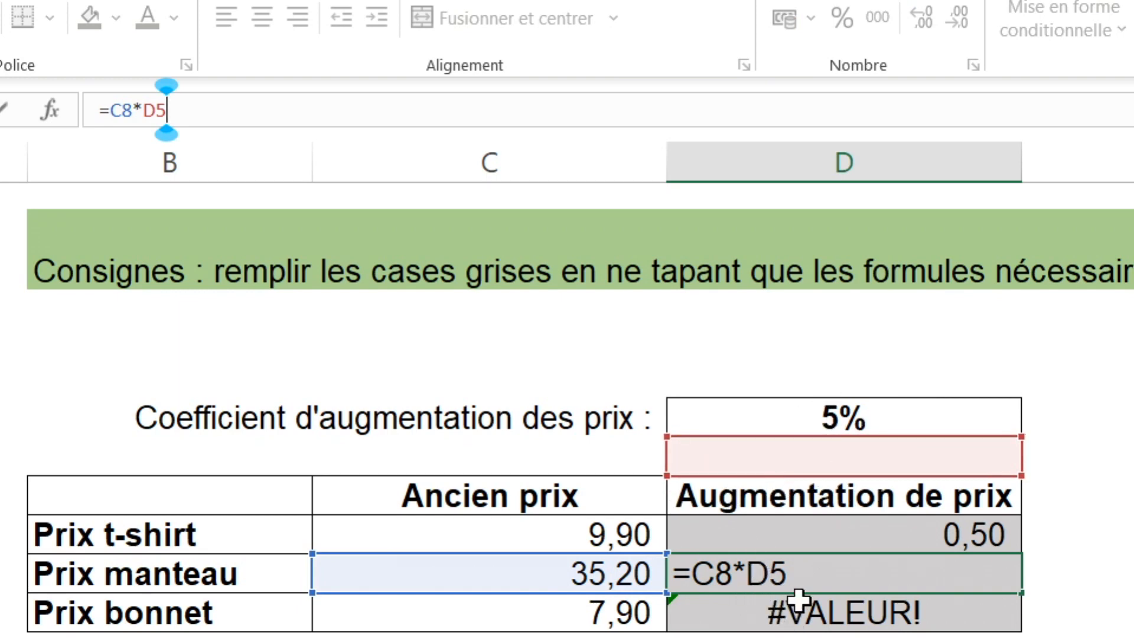
{"action": "key", "text": "Return"}
{"action": "left_click", "coordinate": [700, 113]}
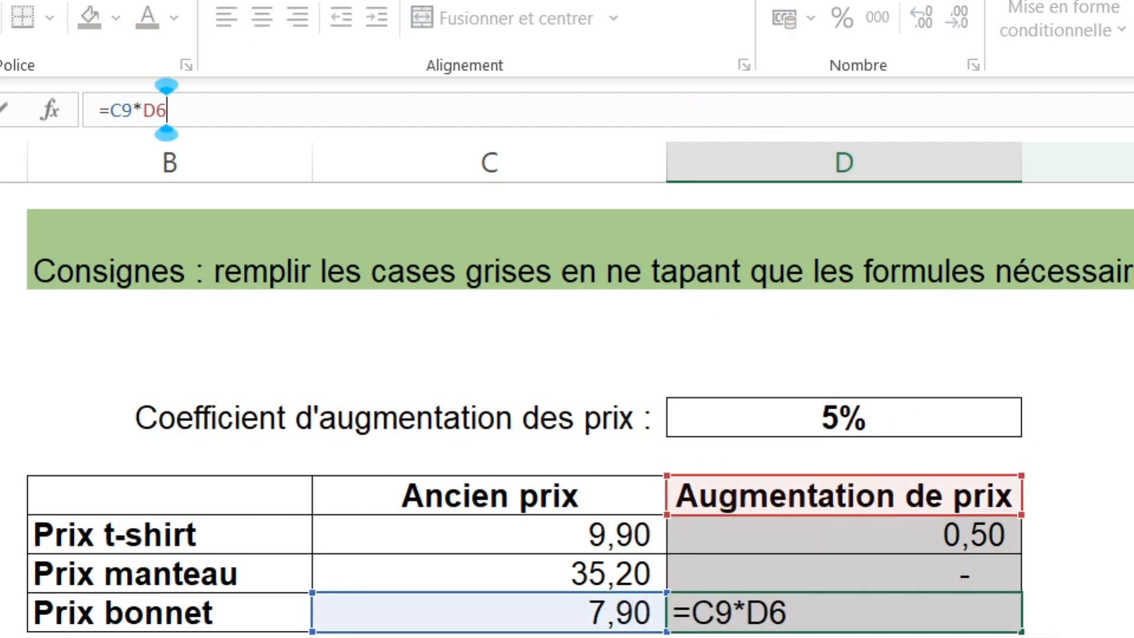
{"action": "key", "text": "Escape"}
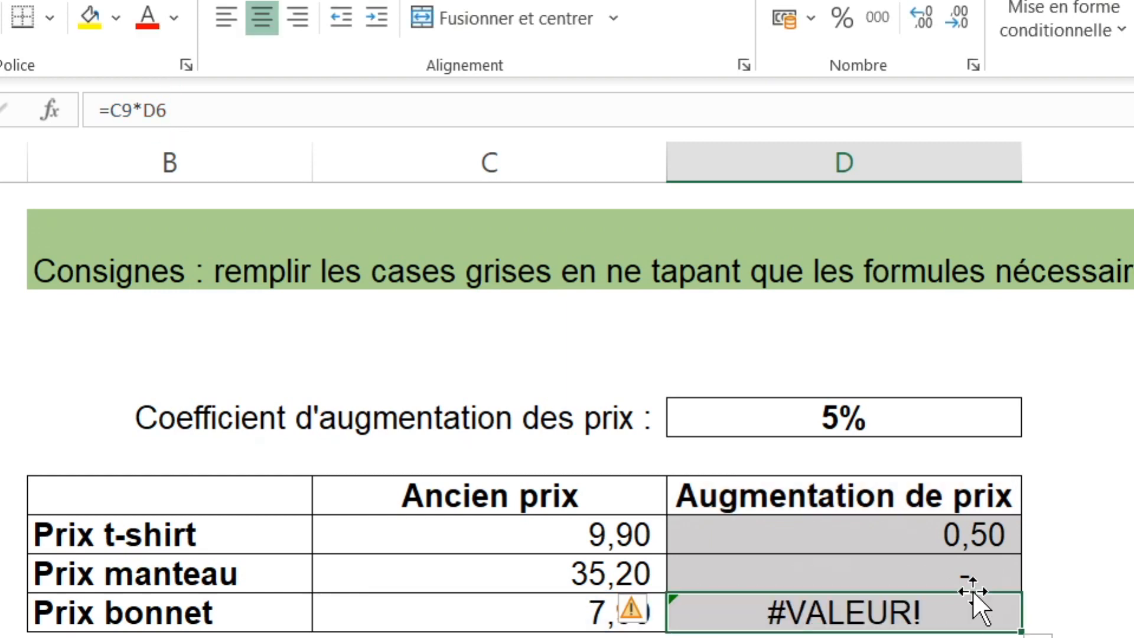
{"action": "left_click", "coordinate": [909, 536]}
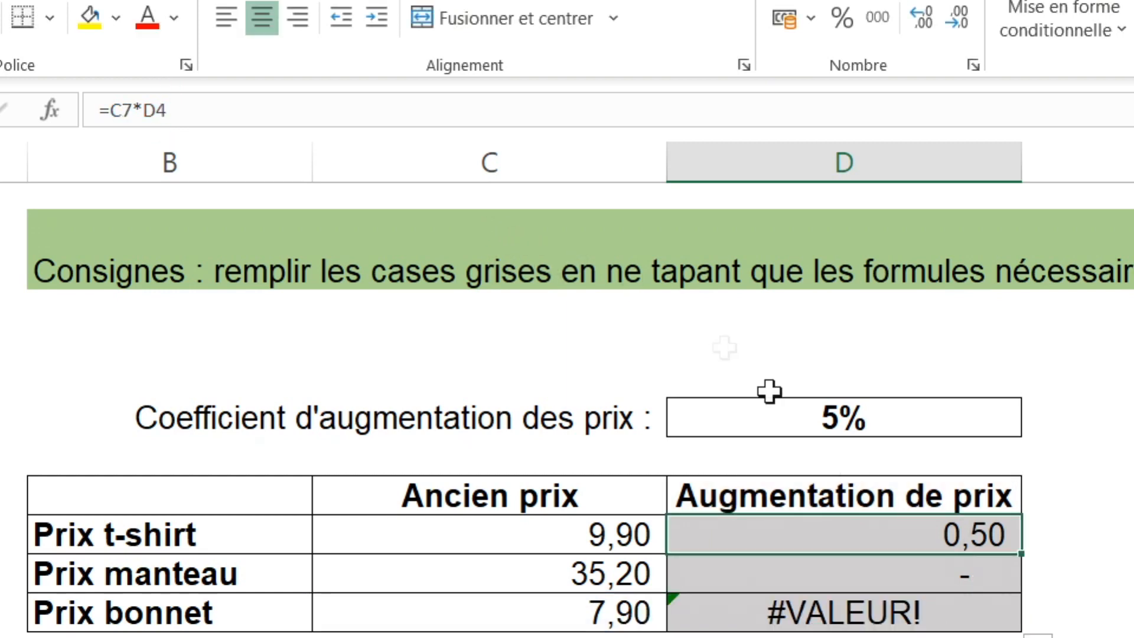
Step: Change the formula in D7 to =C7*D$4 so only the row is locked, and fill it down to D9
{"action": "left_click", "coordinate": [382, 108]}
{"action": "key", "text": "BackSpace"}
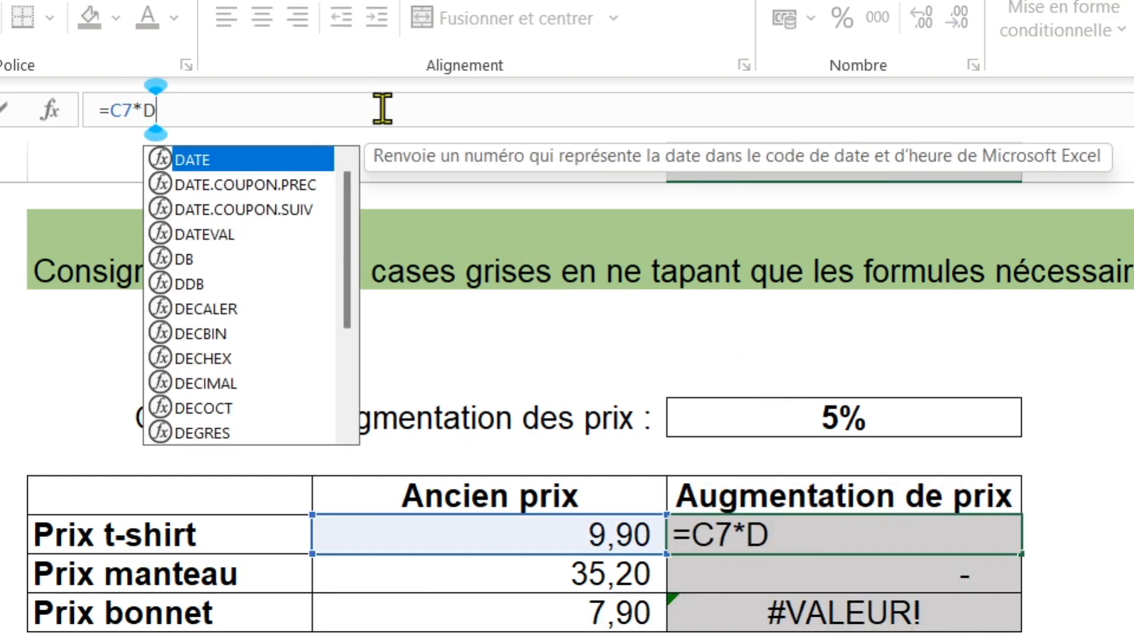
{"action": "type", "text": "$"}
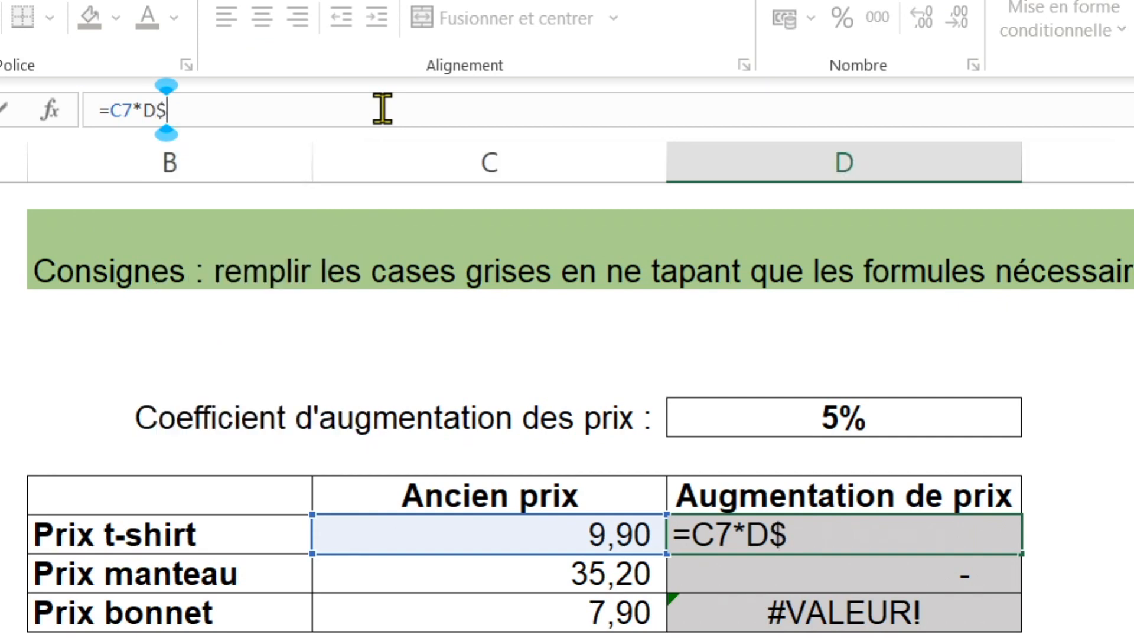
{"action": "type", "text": "4"}
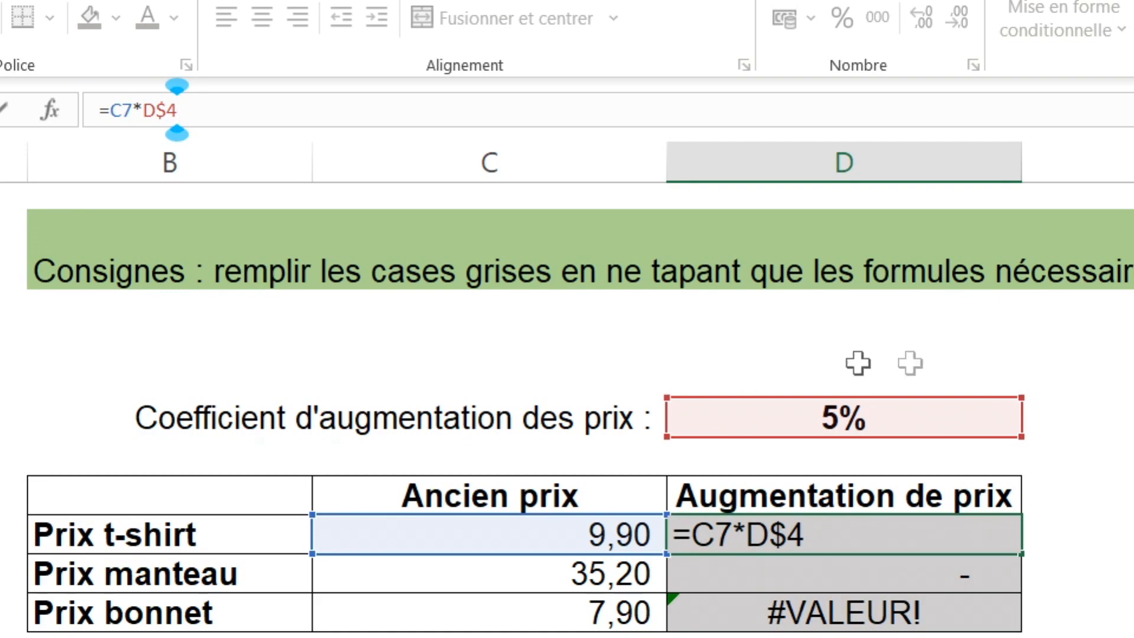
{"action": "key", "text": "Return"}
{"action": "left_click", "coordinate": [993, 542]}
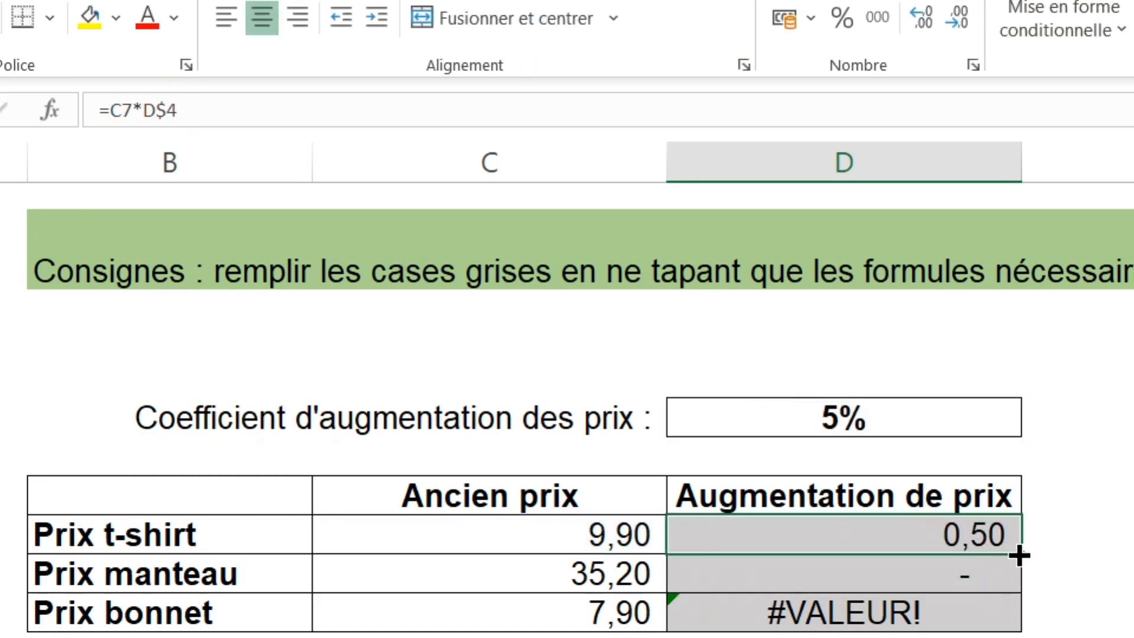
{"action": "double_click", "coordinate": [1019, 555]}
{"action": "left_click", "coordinate": [1097, 533]}
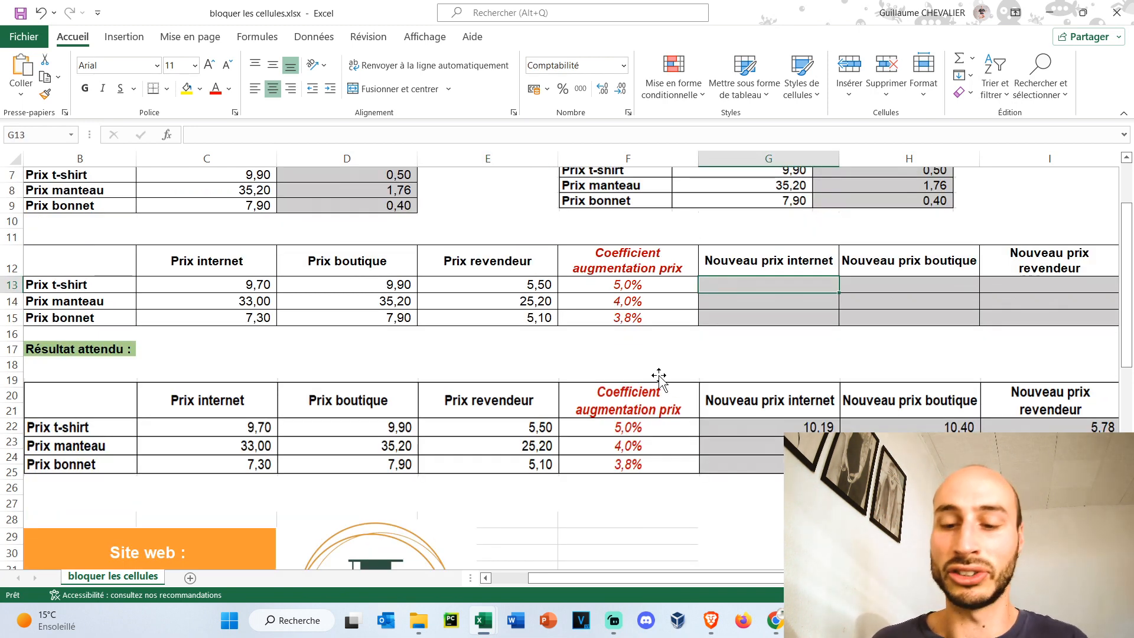
Step: Enter =C13*(1+F13) in G13 for the new internet price of the t-shirt and fill it across G13:I15
{"action": "type", "text": "="}
{"action": "left_click", "coordinate": [233, 288]}
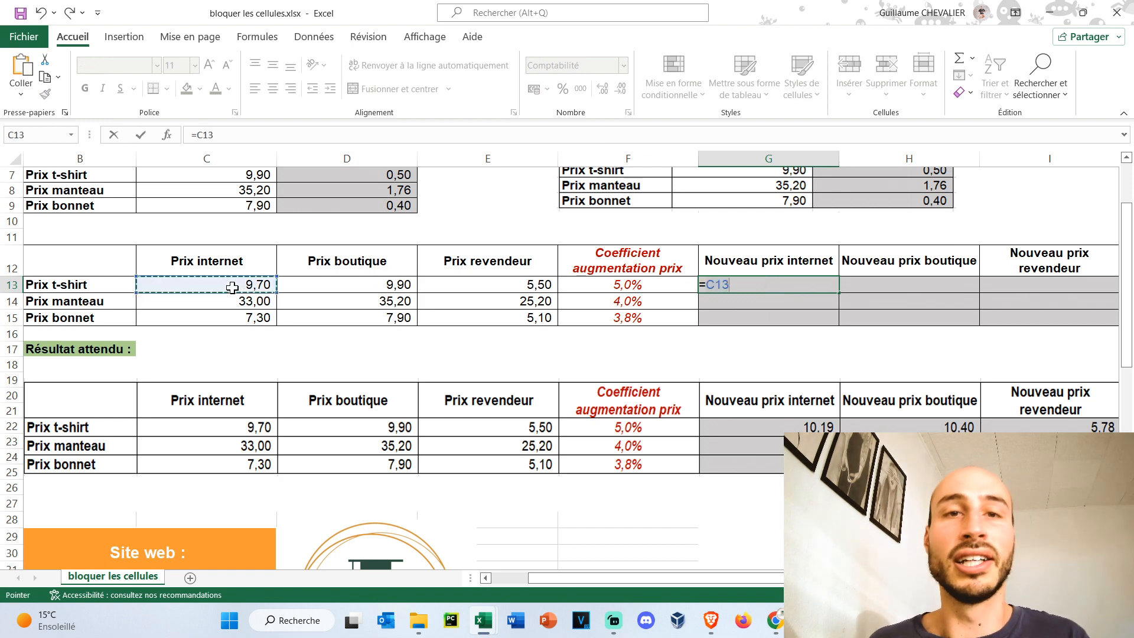
{"action": "type", "text": "*"}
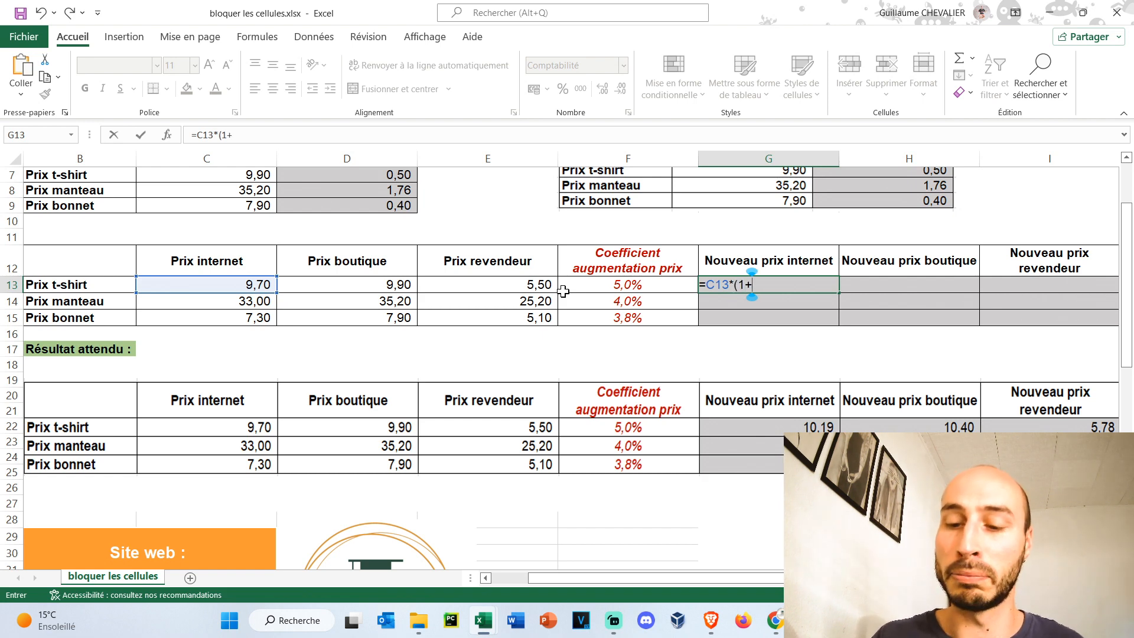
{"action": "left_click", "coordinate": [623, 285]}
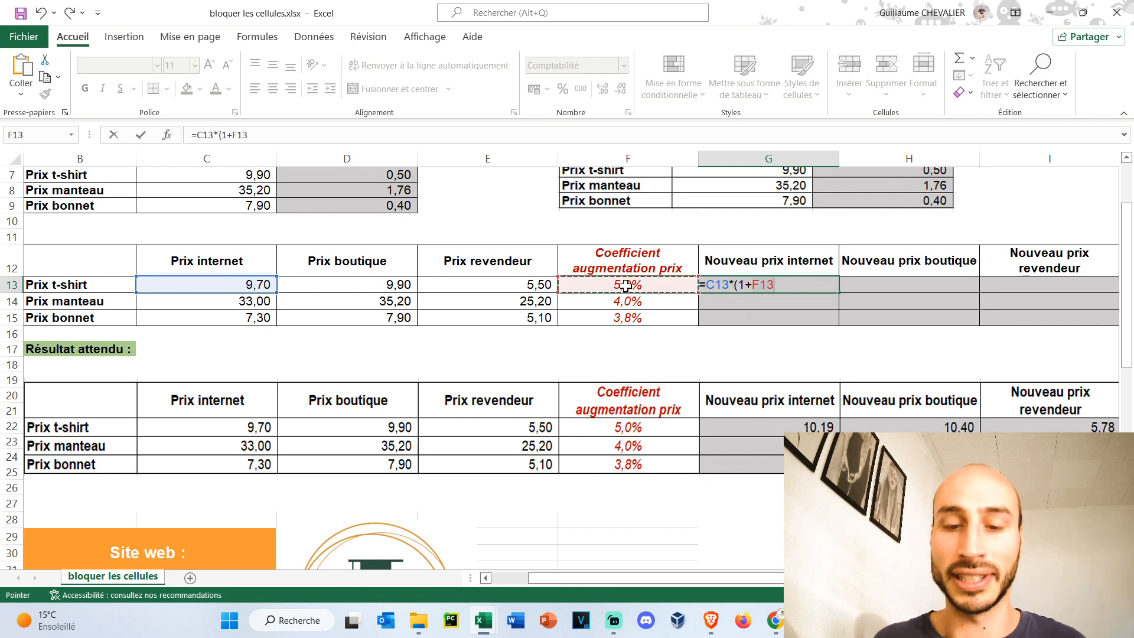
{"action": "type", "text": ")"}
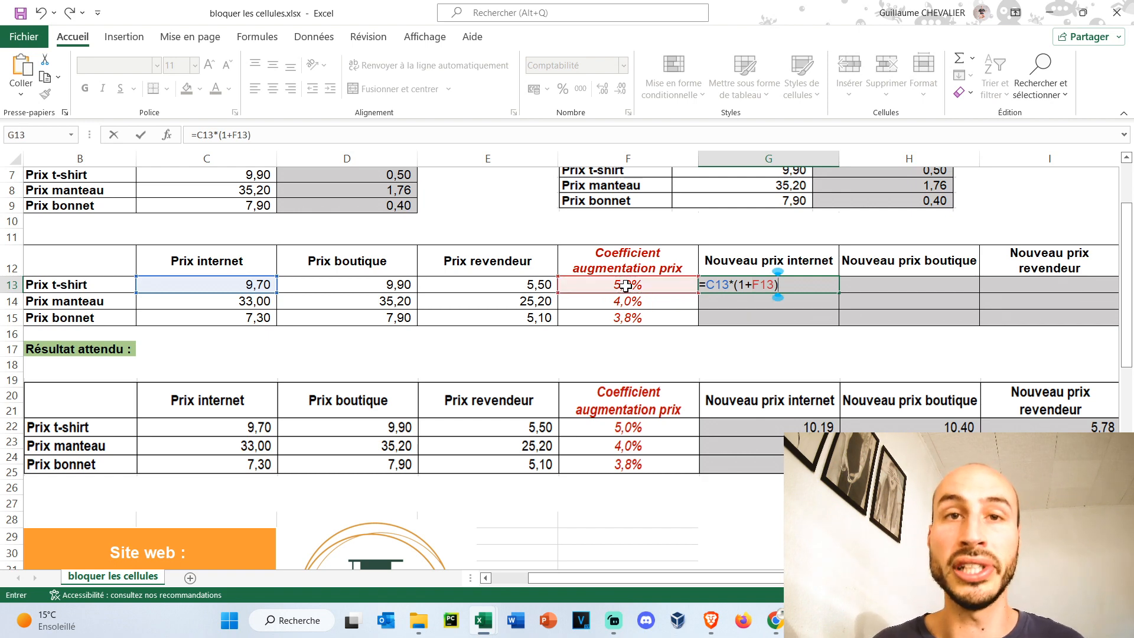
{"action": "key", "text": "Return"}
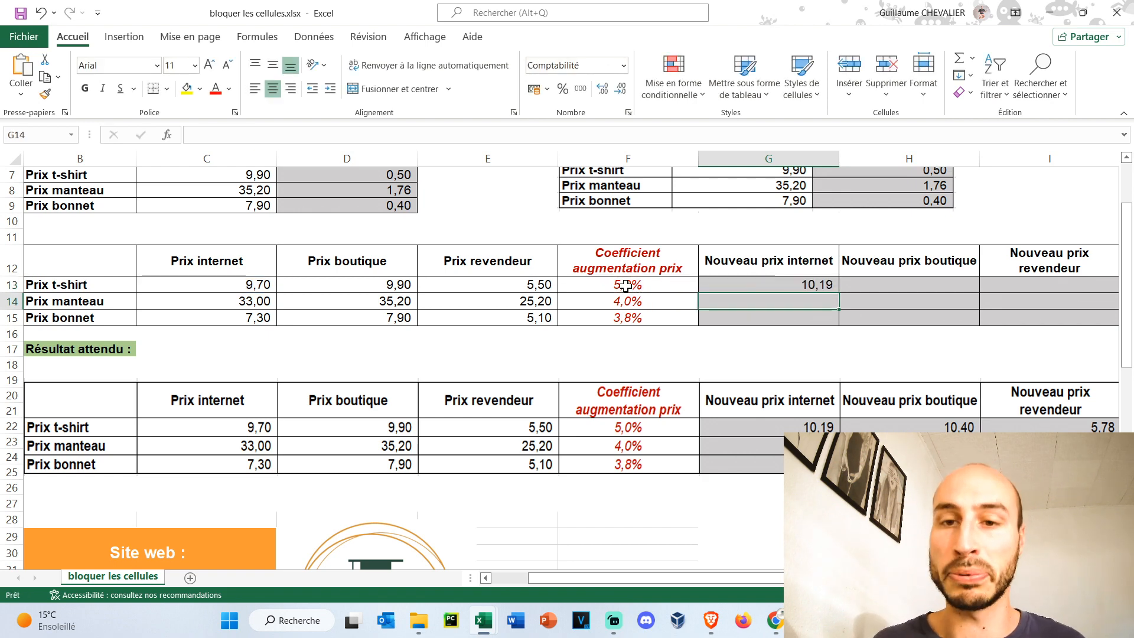
{"action": "left_click", "coordinate": [827, 285]}
{"action": "left_click_drag", "start_coordinate": [838, 293], "coordinate": [1027, 322]}
Step: Check which cells the copied formula in H13 refers to, leaving it unedited
{"action": "left_click", "coordinate": [894, 279]}
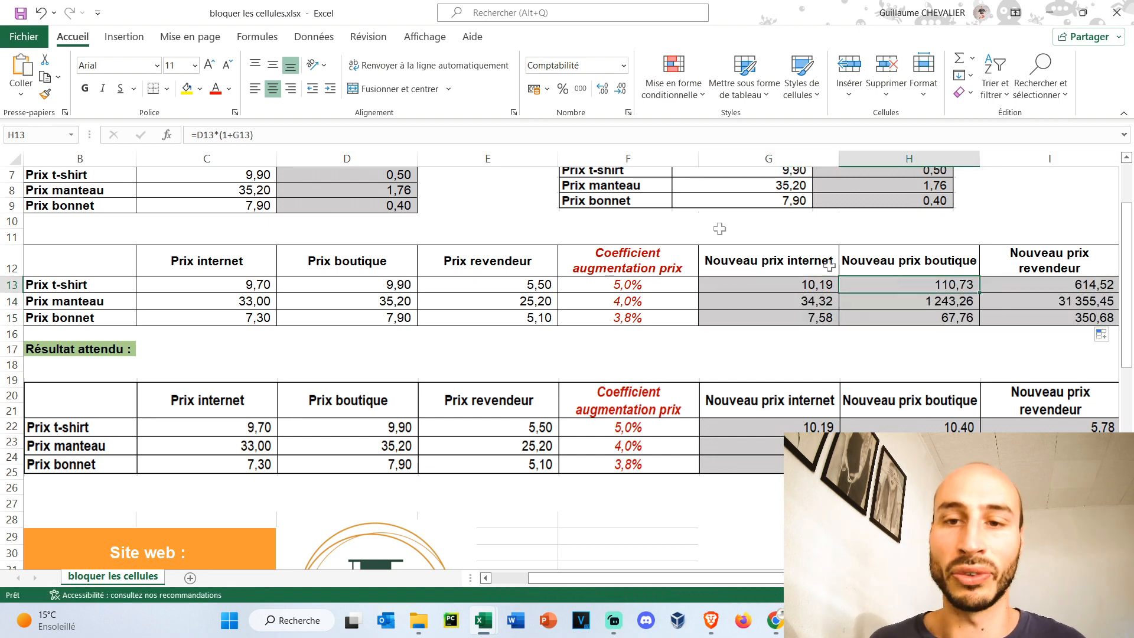
{"action": "key", "text": "F2"}
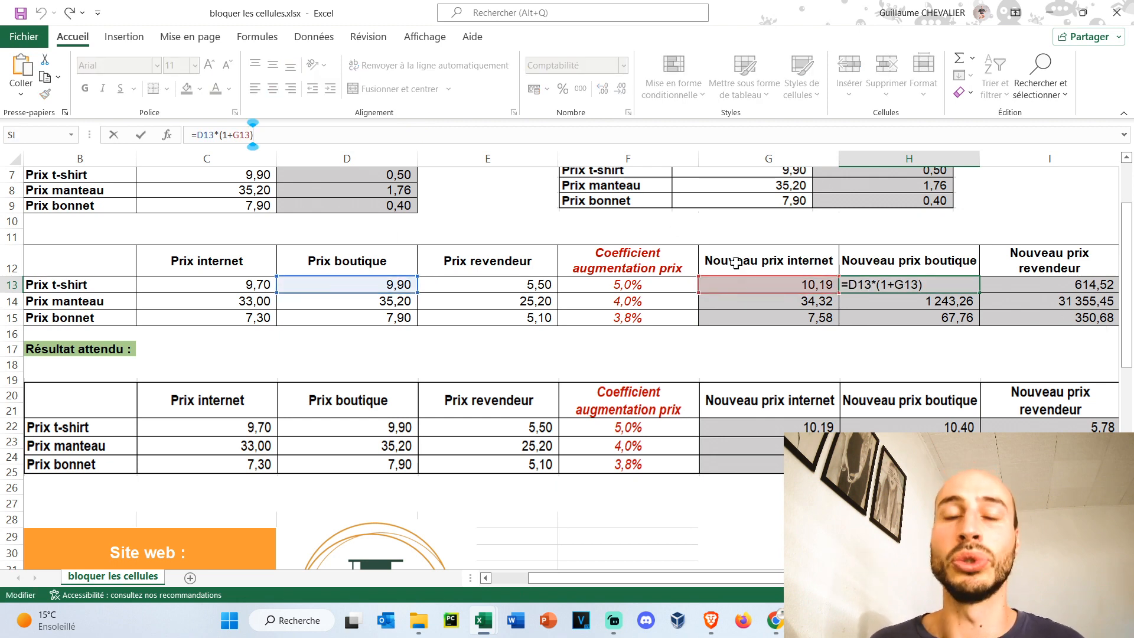
{"action": "key", "text": "Escape"}
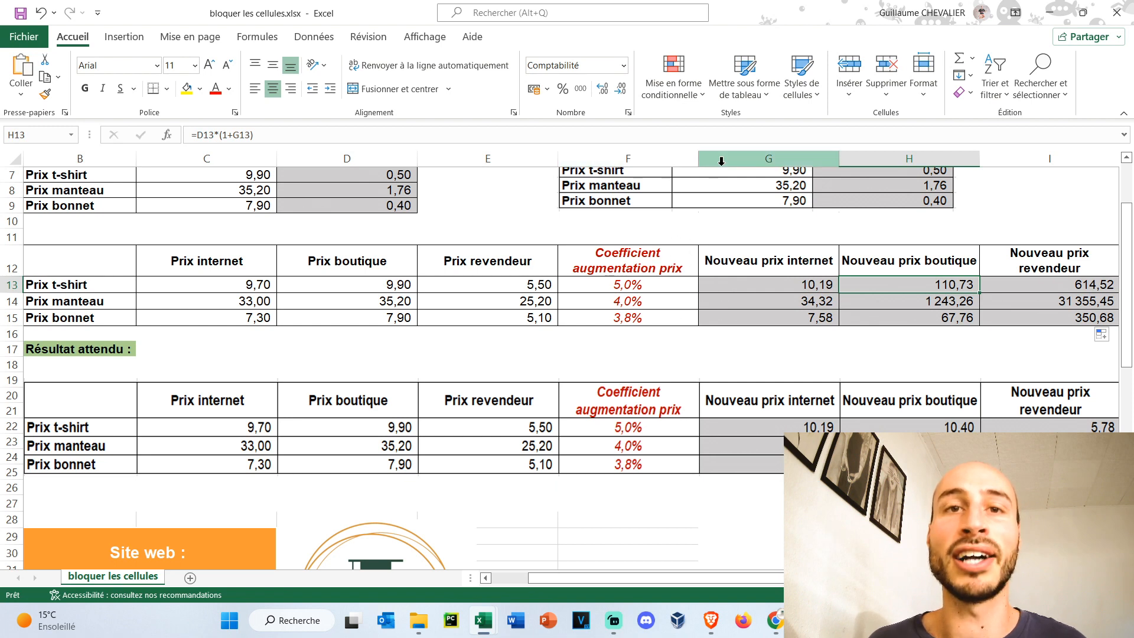
Step: Make the coefficient reference in G13 fully absolute as $F$13 and fill the formula down to G15
{"action": "left_click", "coordinate": [709, 289]}
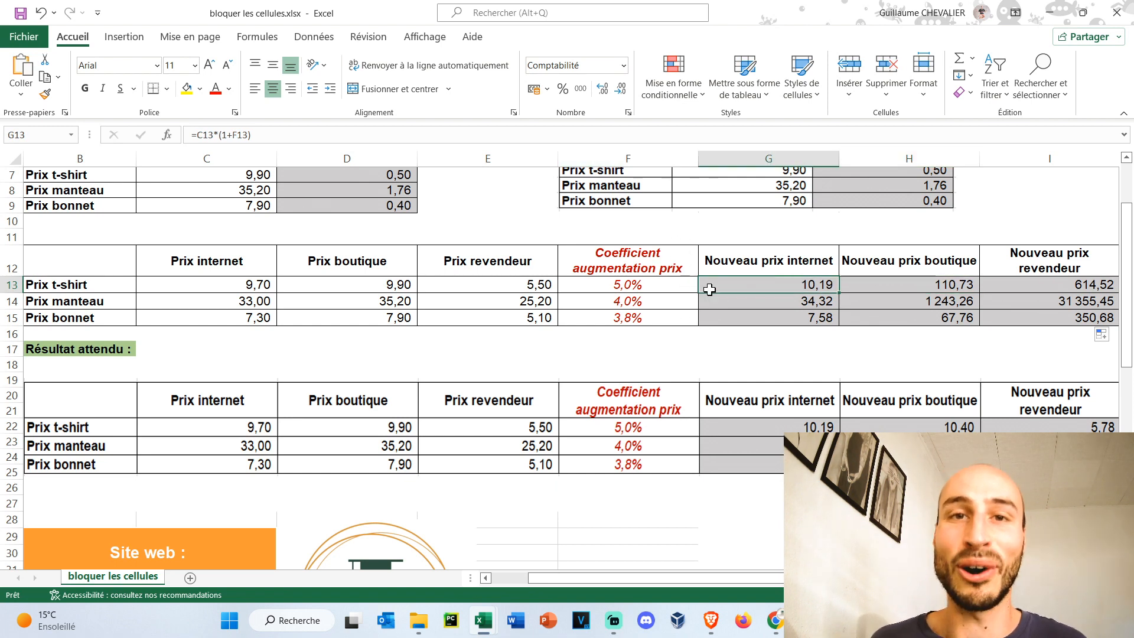
{"action": "left_click", "coordinate": [351, 134]}
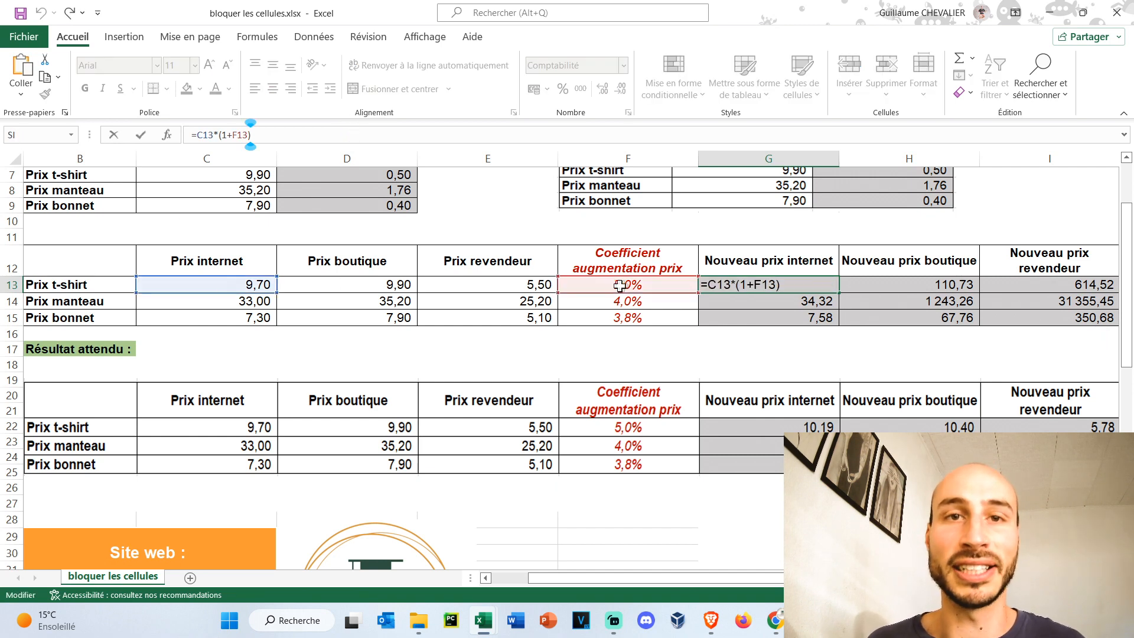
{"action": "left_click", "coordinate": [243, 135]}
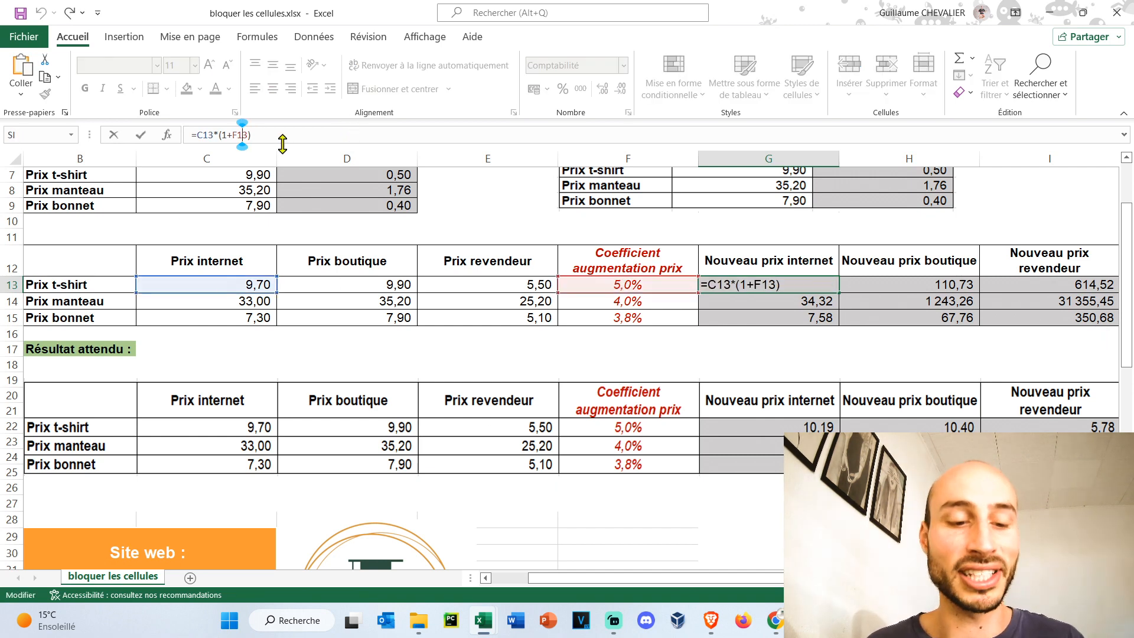
{"action": "key", "text": "F4"}
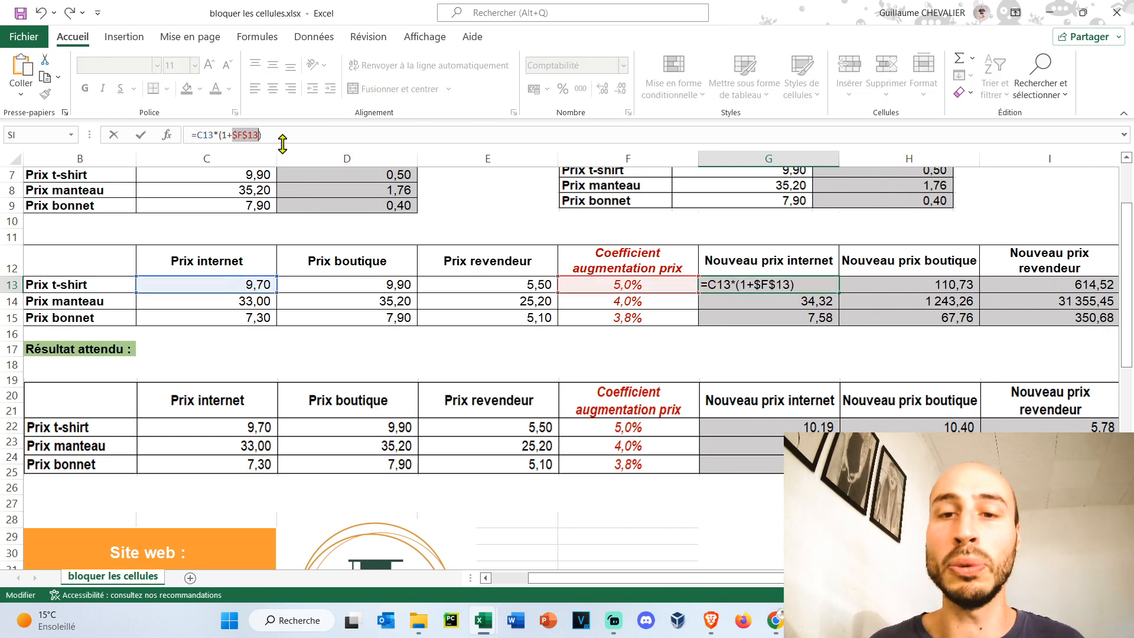
{"action": "key", "text": "Return"}
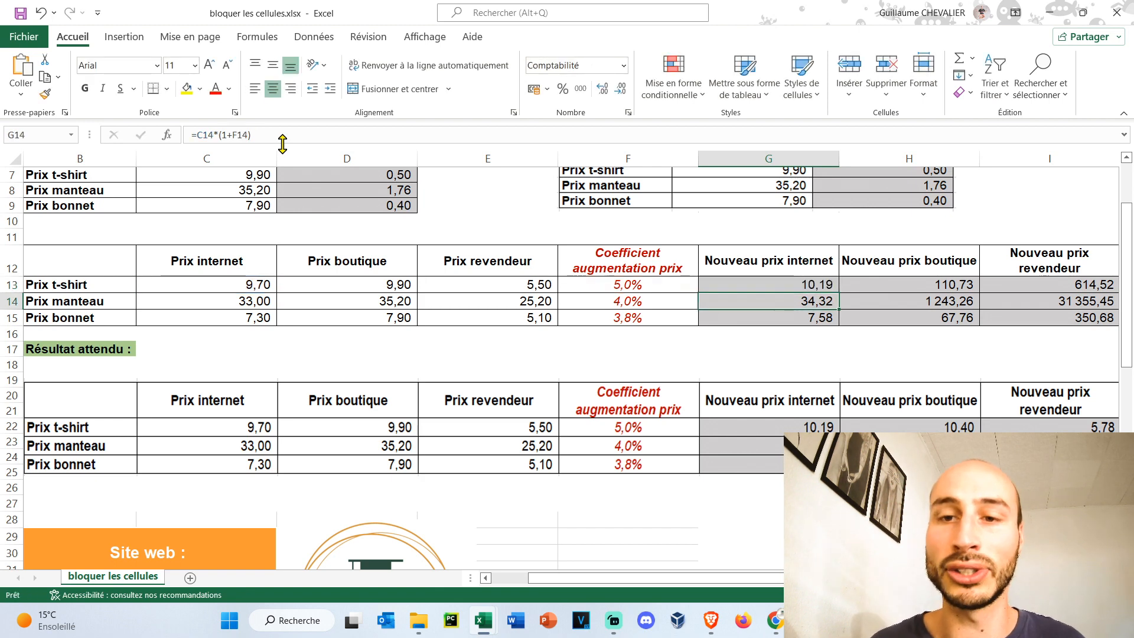
{"action": "left_click", "coordinate": [768, 284]}
{"action": "left_click_drag", "start_coordinate": [838, 292], "coordinate": [839, 325]}
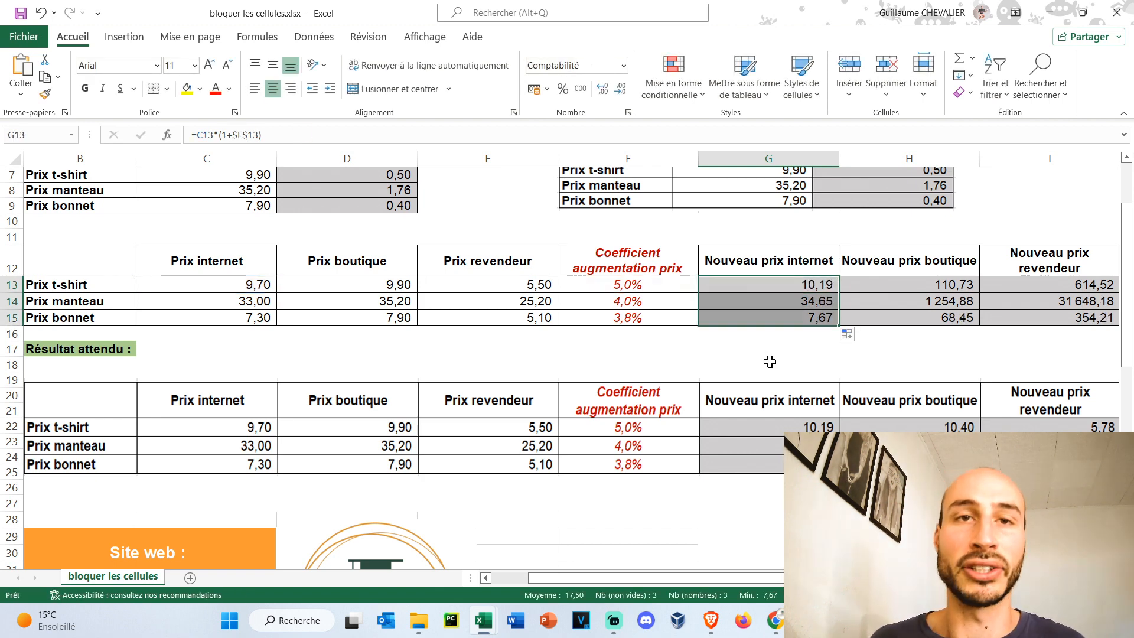
Step: Check which price and coefficient cells the copied coat formula in G14 refers to
{"action": "left_click", "coordinate": [772, 301]}
{"action": "left_click", "coordinate": [298, 135]}
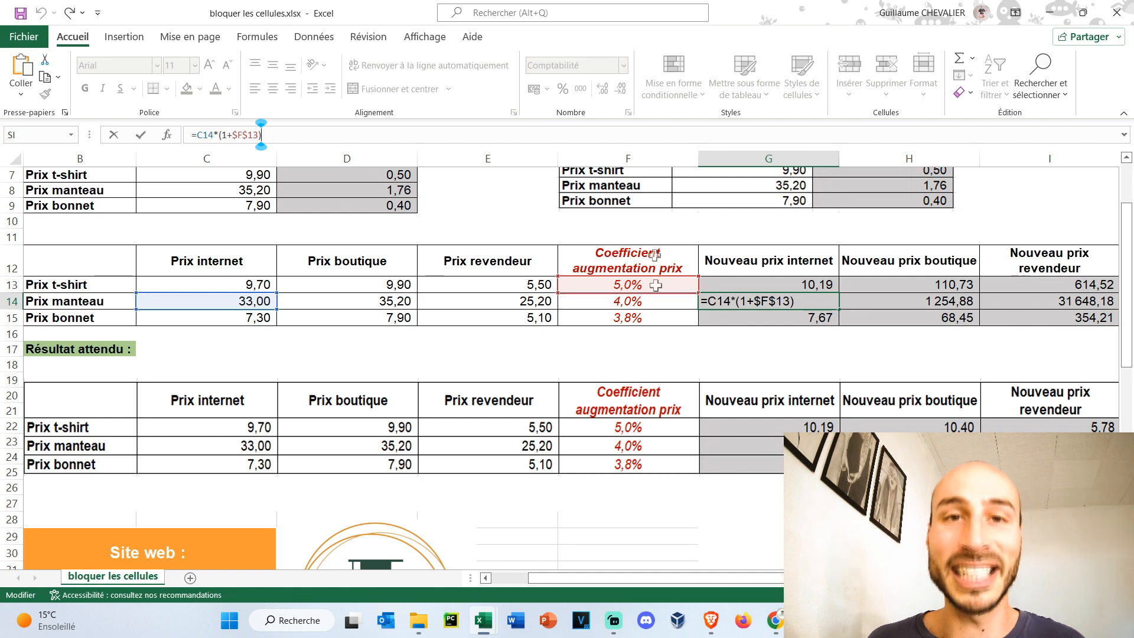
{"action": "key", "text": "shift+Return"}
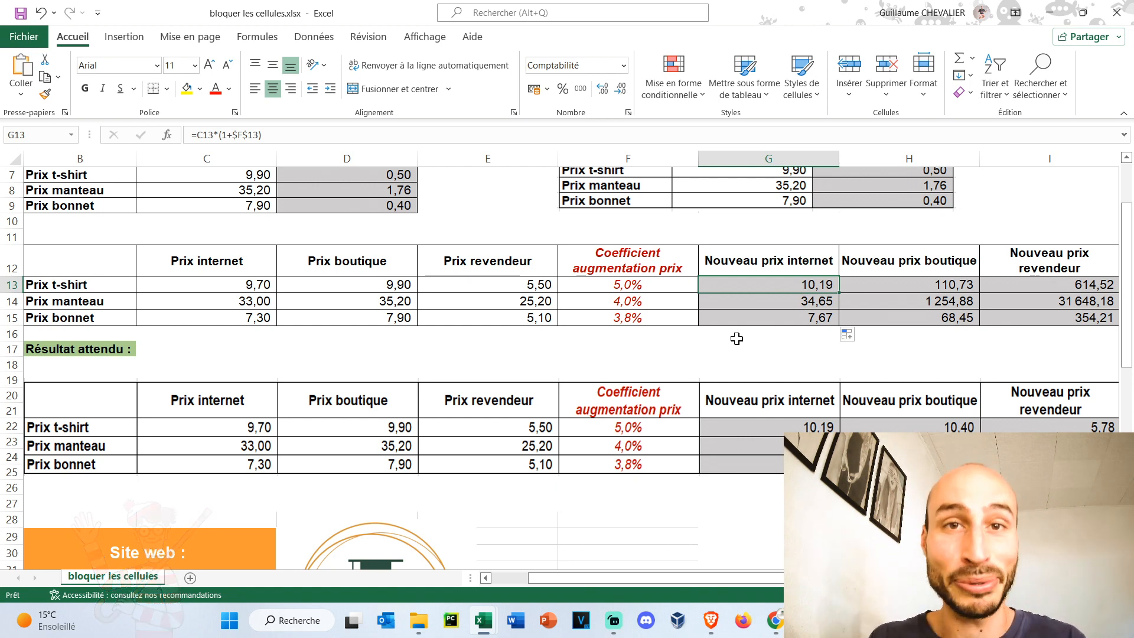
Step: Lock only the coefficient column in G13 by changing the formula to =C13*(1+$F13), and fill it across G13:I15
{"action": "left_click", "coordinate": [306, 133]}
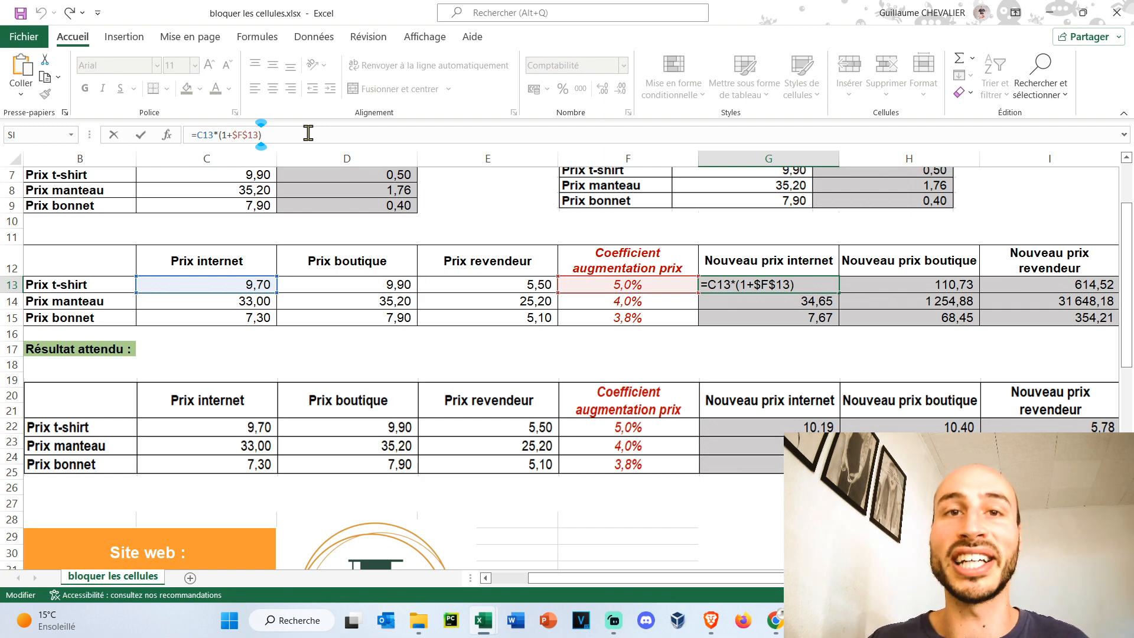
{"action": "key", "text": "Left"}
{"action": "key", "text": "Left"}
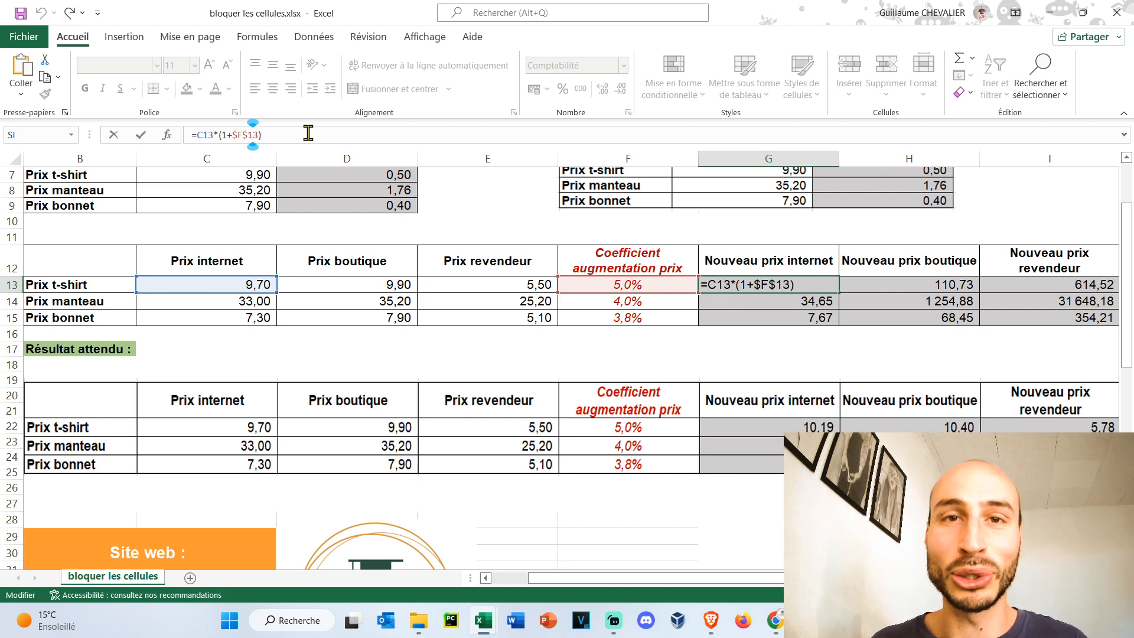
{"action": "key", "text": "Left"}
{"action": "key", "text": "BackSpace"}
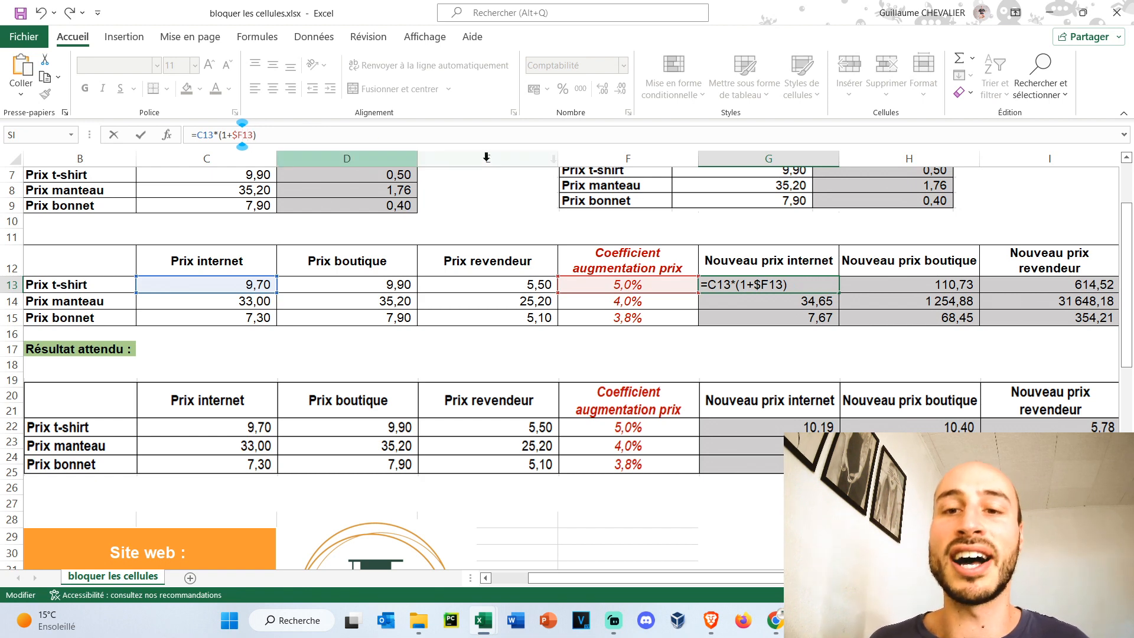
{"action": "key", "text": "Return"}
{"action": "key", "text": "Up"}
{"action": "left_click_drag", "start_coordinate": [839, 293], "coordinate": [838, 325]}
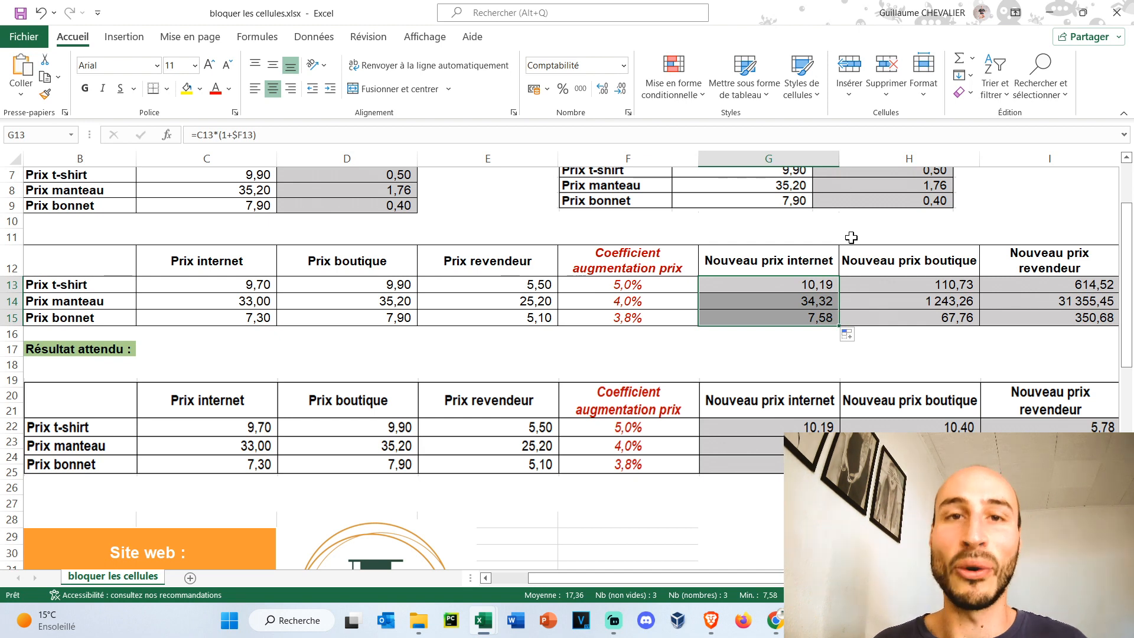
{"action": "left_click_drag", "start_coordinate": [838, 326], "coordinate": [1068, 317]}
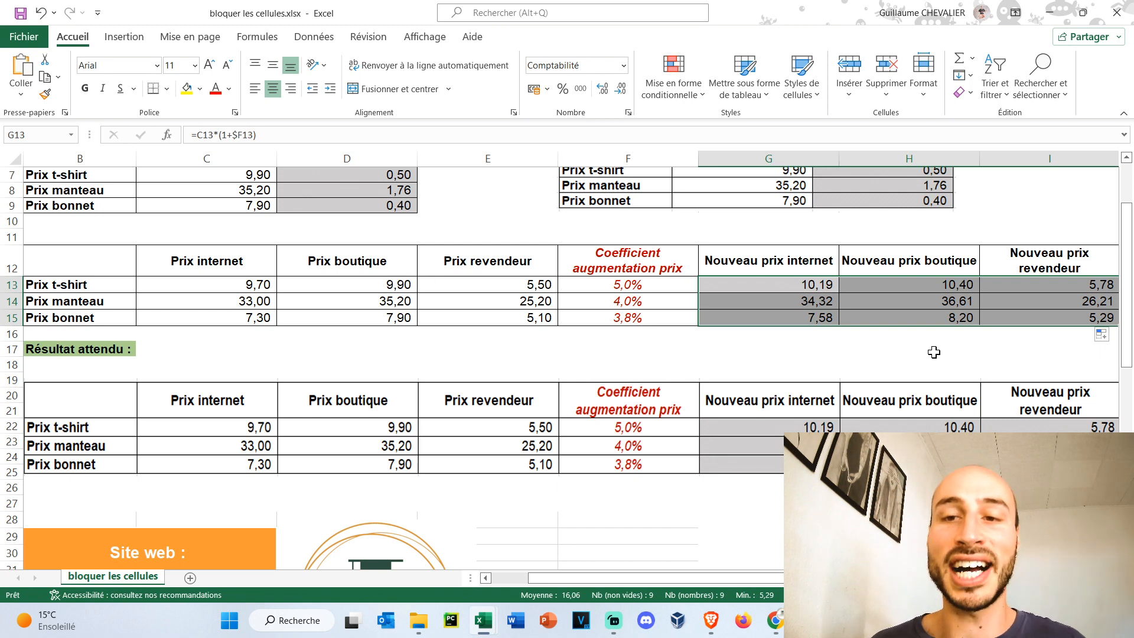
Step: Check which cells the copied new shop price formula for the coat in H14 refers to
{"action": "left_click", "coordinate": [909, 301]}
{"action": "left_click", "coordinate": [460, 134]}
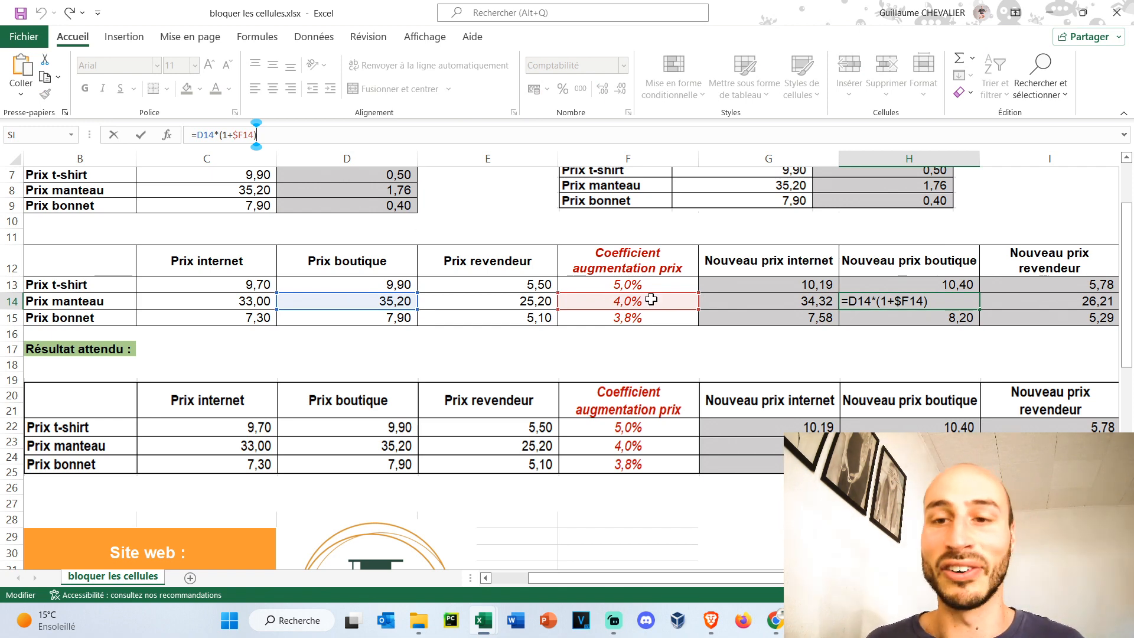
{"action": "key", "text": "Escape"}
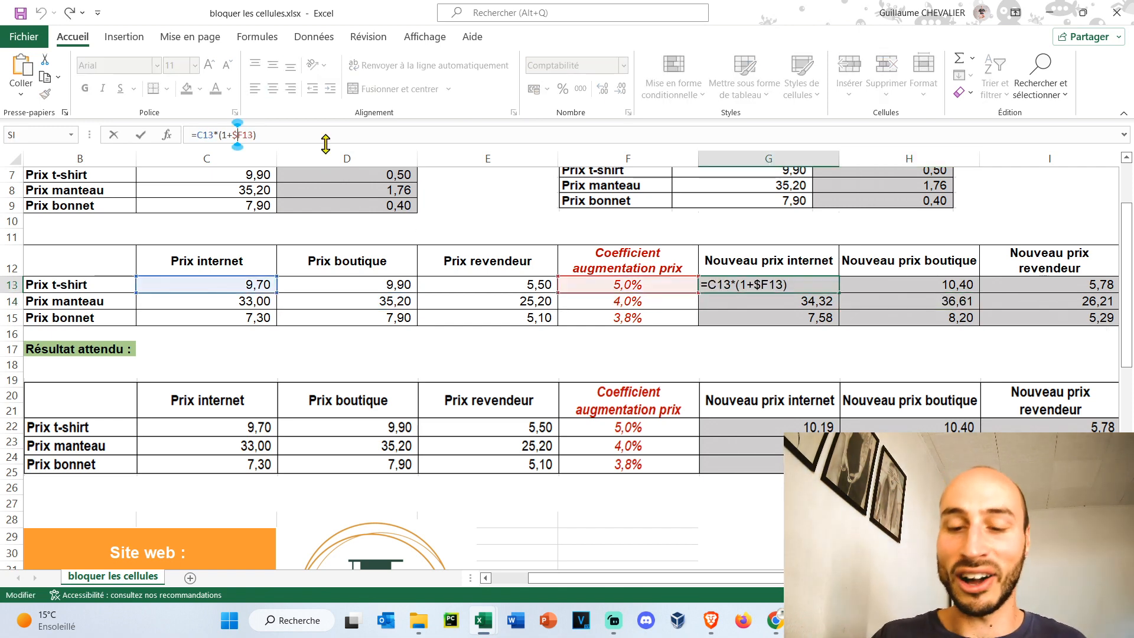
Step: Remove the lock from F13 in the G13 formula, cycle through the reference types to $F13, and fill the formula down to G15
{"action": "key", "text": "BackSpace"}
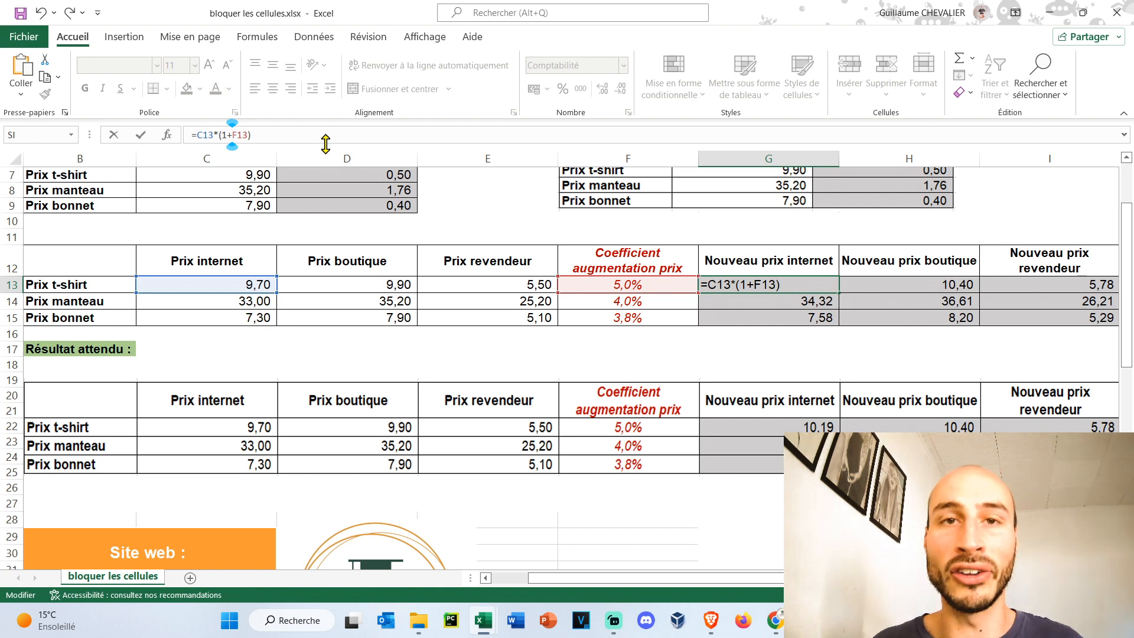
{"action": "key", "text": "F4"}
{"action": "key", "text": "F4"}
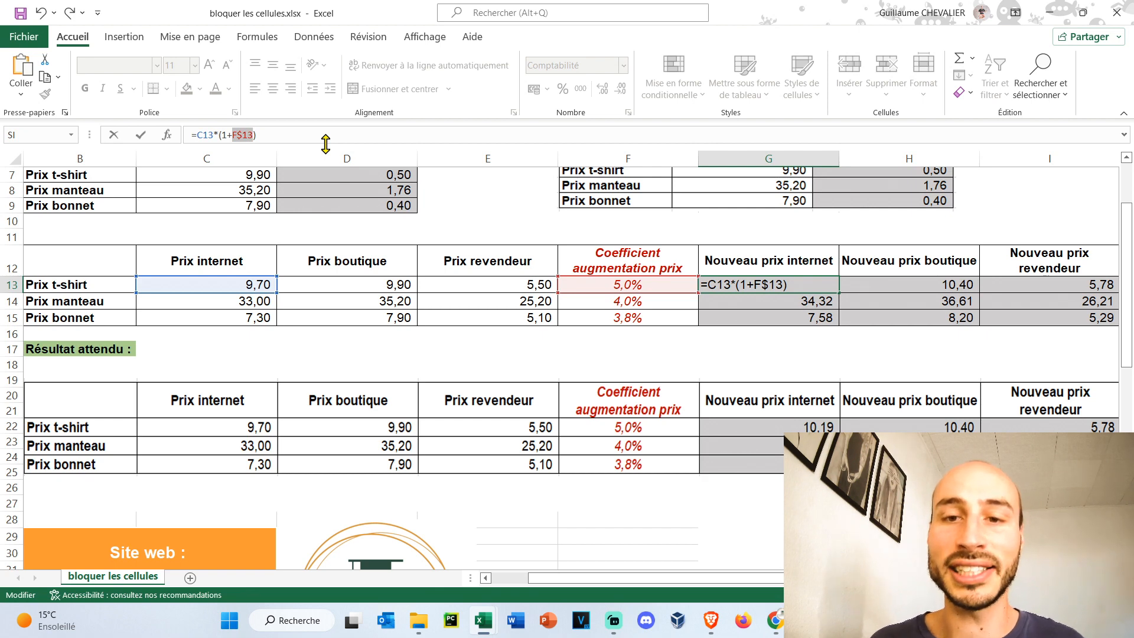
{"action": "key", "text": "F4"}
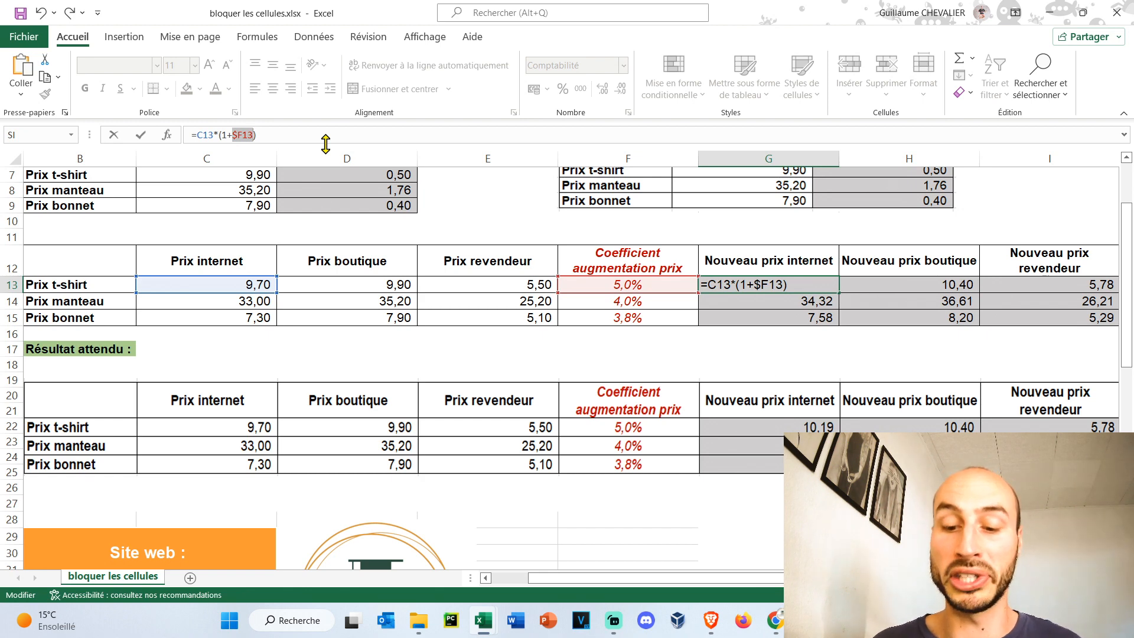
{"action": "key", "text": "F4"}
{"action": "key", "text": "F4"}
{"action": "key", "text": "F4"}
{"action": "key", "text": "F4"}
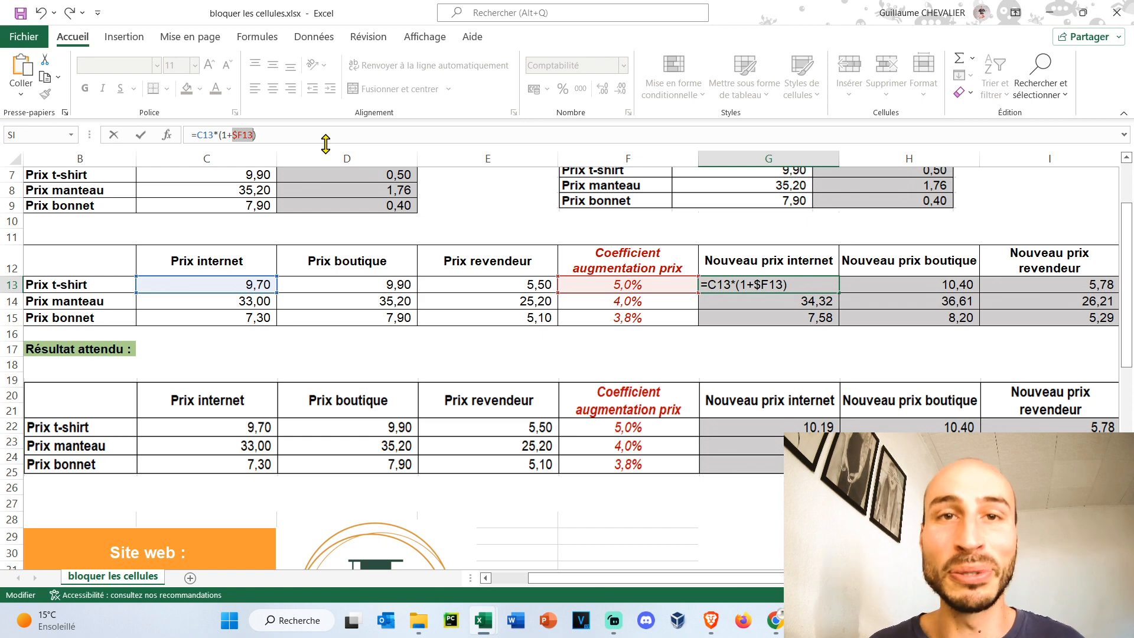
{"action": "key", "text": "ctrl+Return"}
{"action": "left_click_drag", "start_coordinate": [839, 297], "coordinate": [839, 322]}
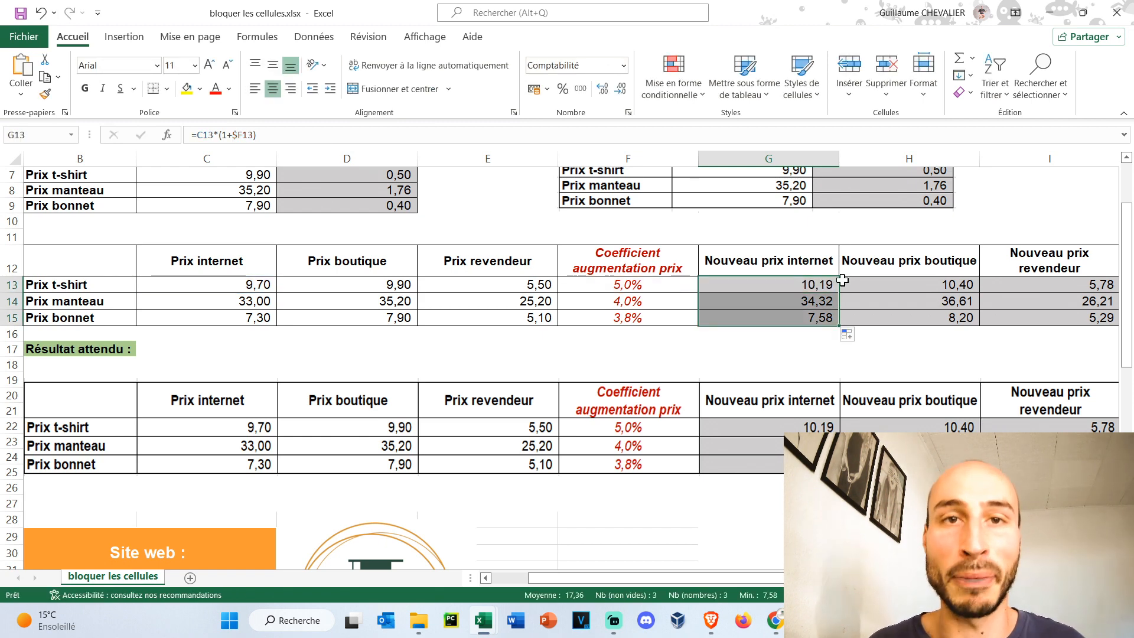